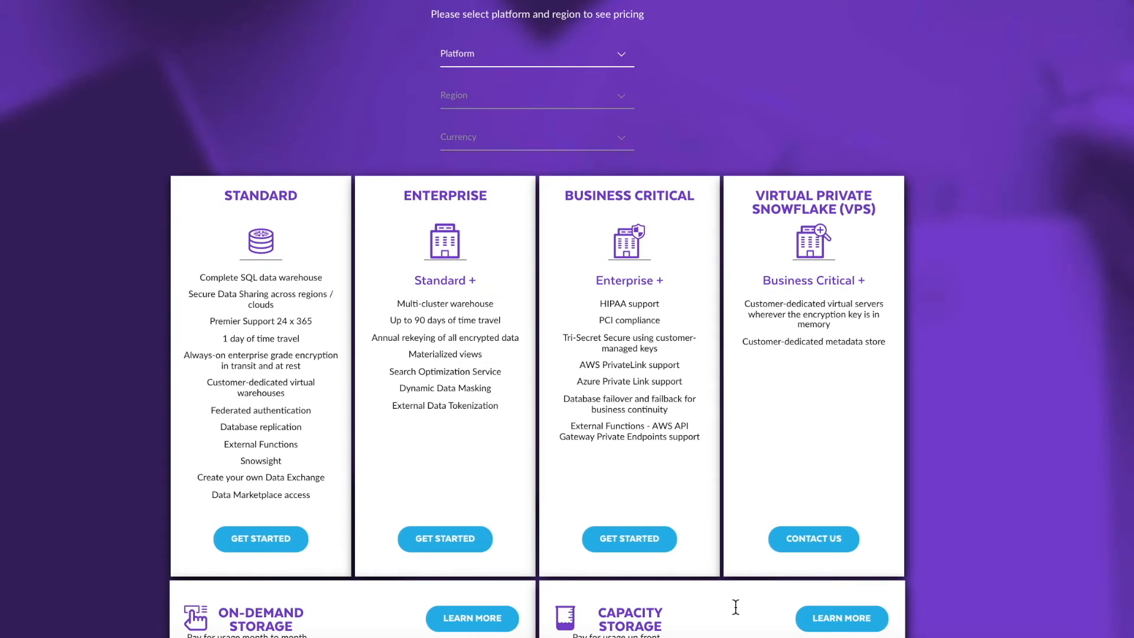
# Show the Snowflake edition pricing for Amazon Web Services (AWS) in US East (Northern Virginia), in USD.
pyautogui.click(620, 58)
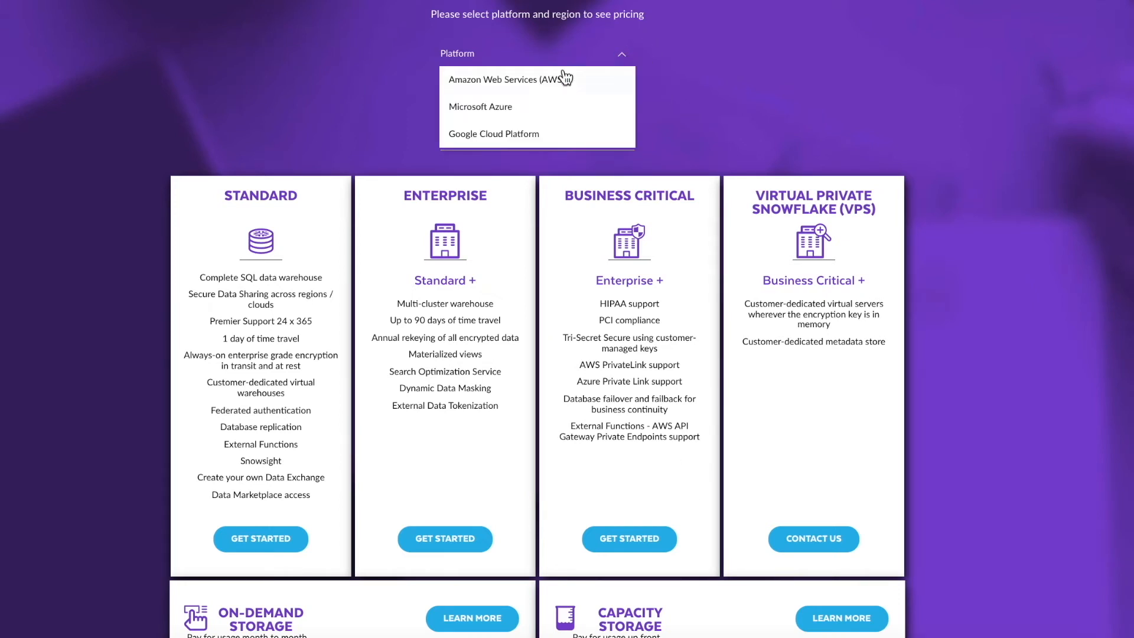
pyautogui.click(556, 81)
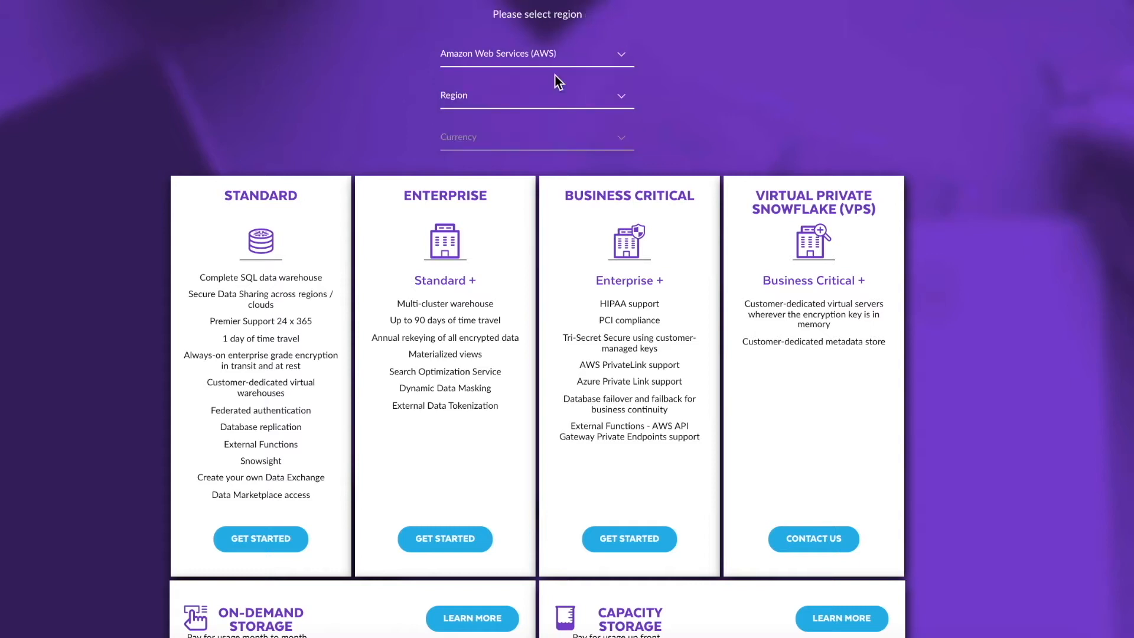
pyautogui.click(553, 95)
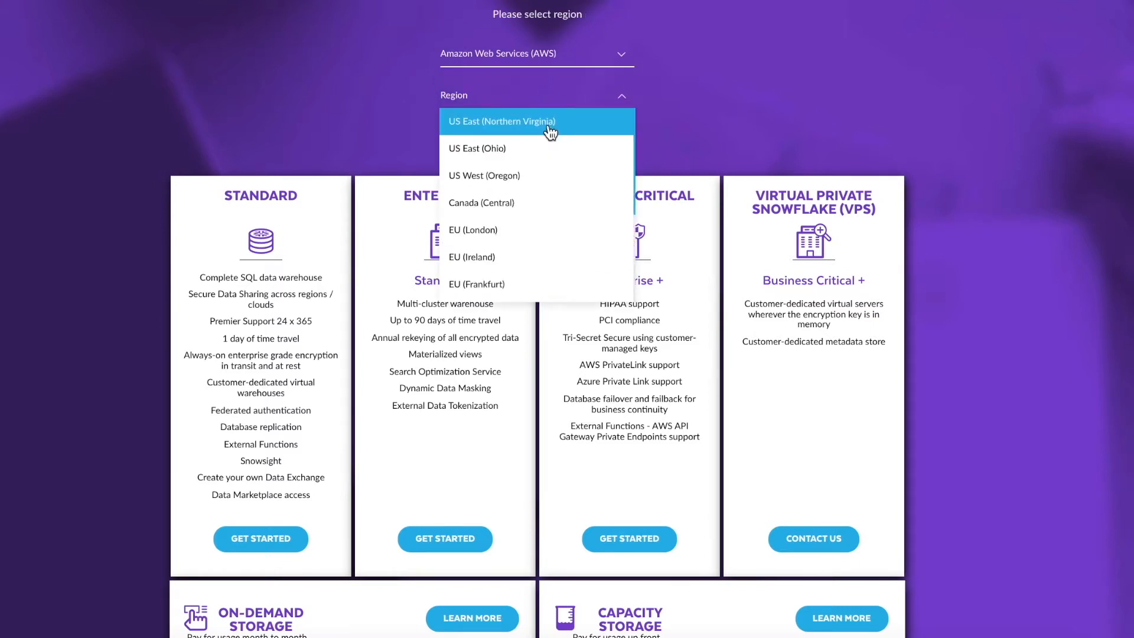
pyautogui.click(550, 131)
pyautogui.click(512, 148)
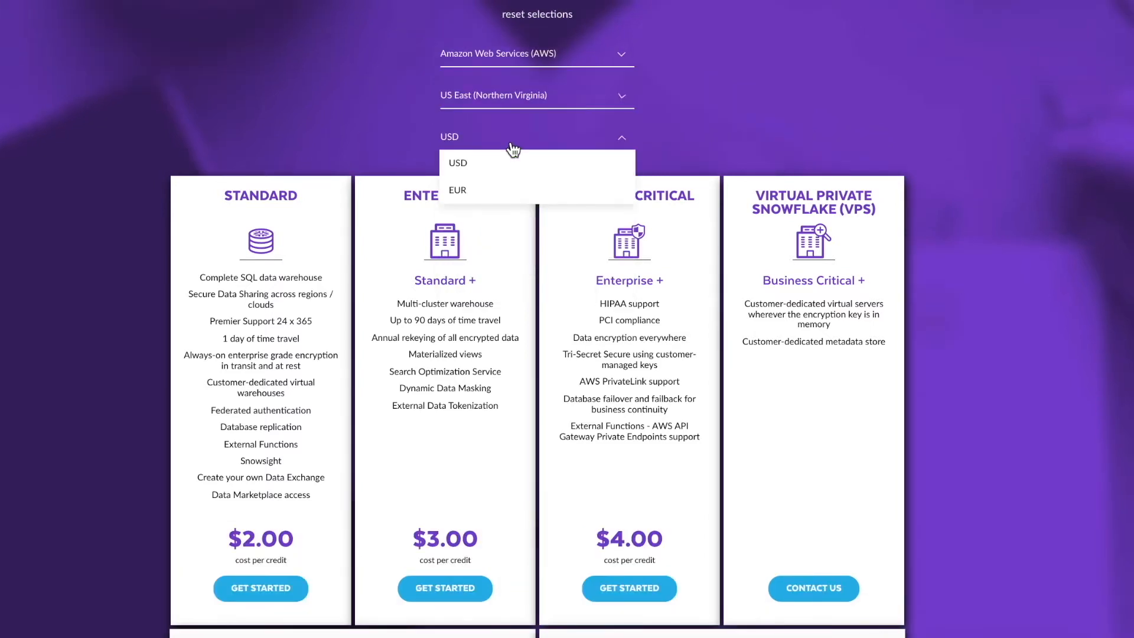
pyautogui.click(485, 162)
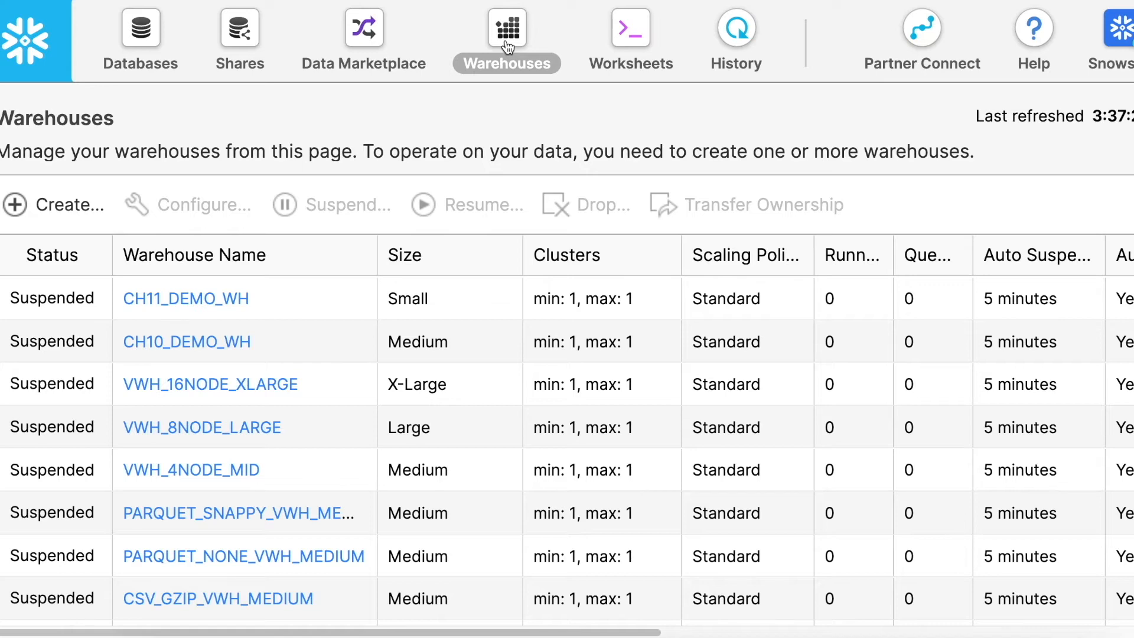
# Begin a new warehouse named my_demo_vwh with size X-Small and a maximum of 1 cluster.
pyautogui.click(82, 208)
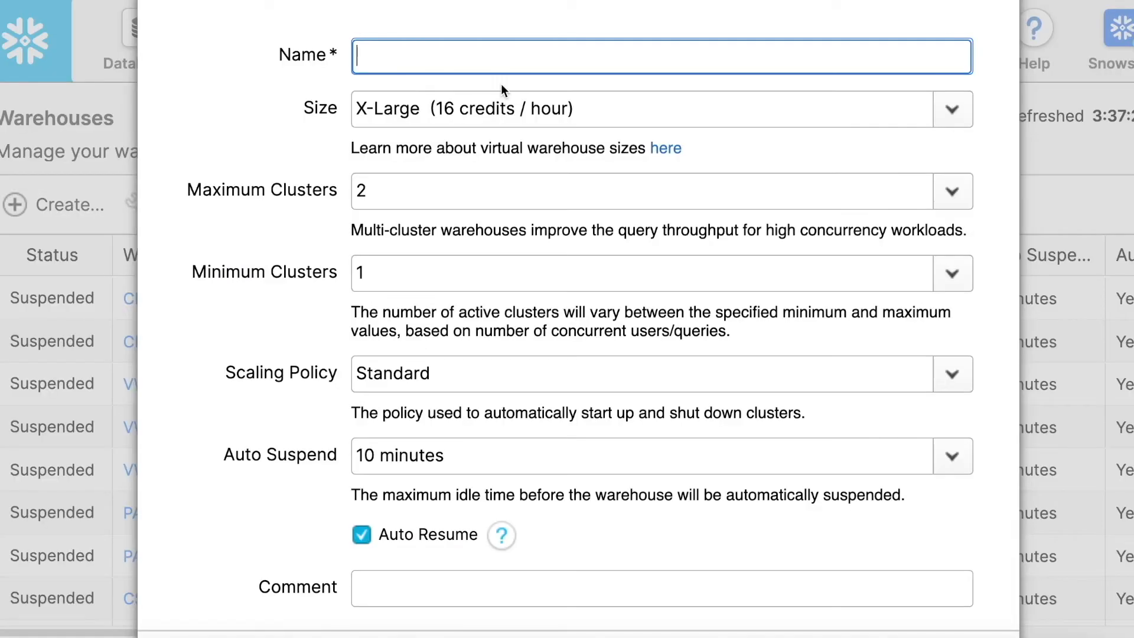
pyautogui.write('my_demo_vwh')
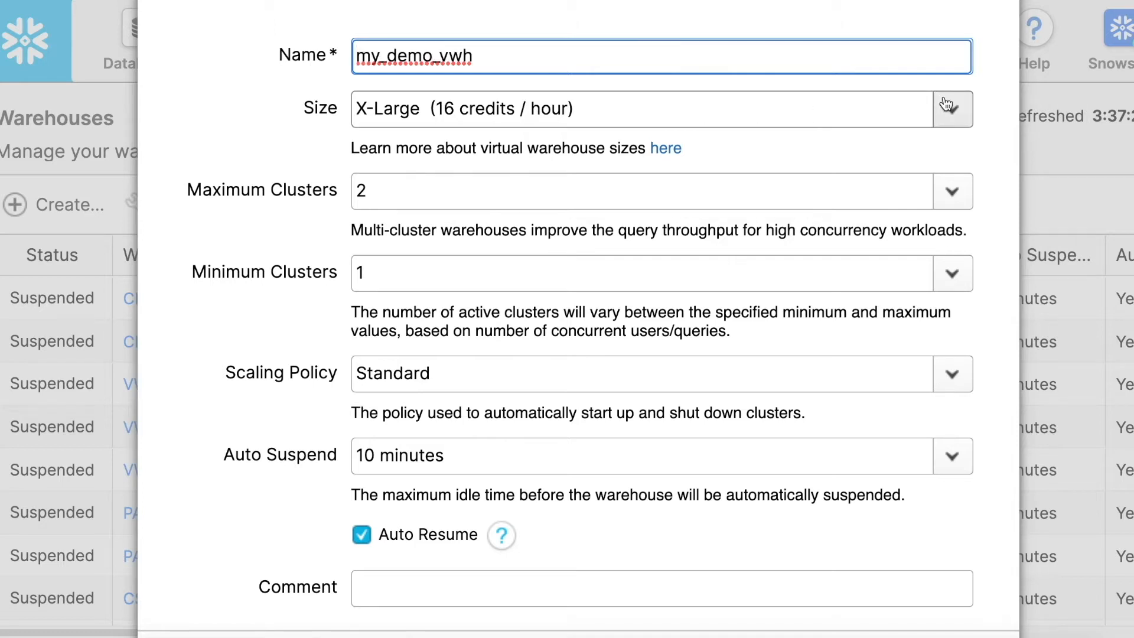
pyautogui.click(952, 110)
pyautogui.click(497, 149)
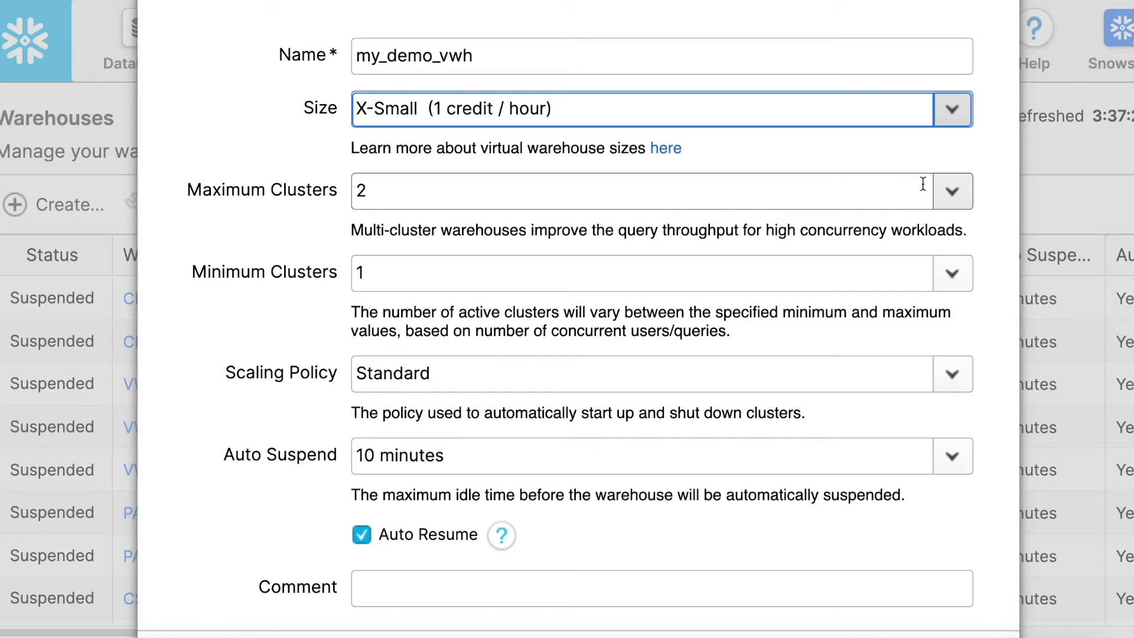
pyautogui.click(952, 190)
pyautogui.click(400, 230)
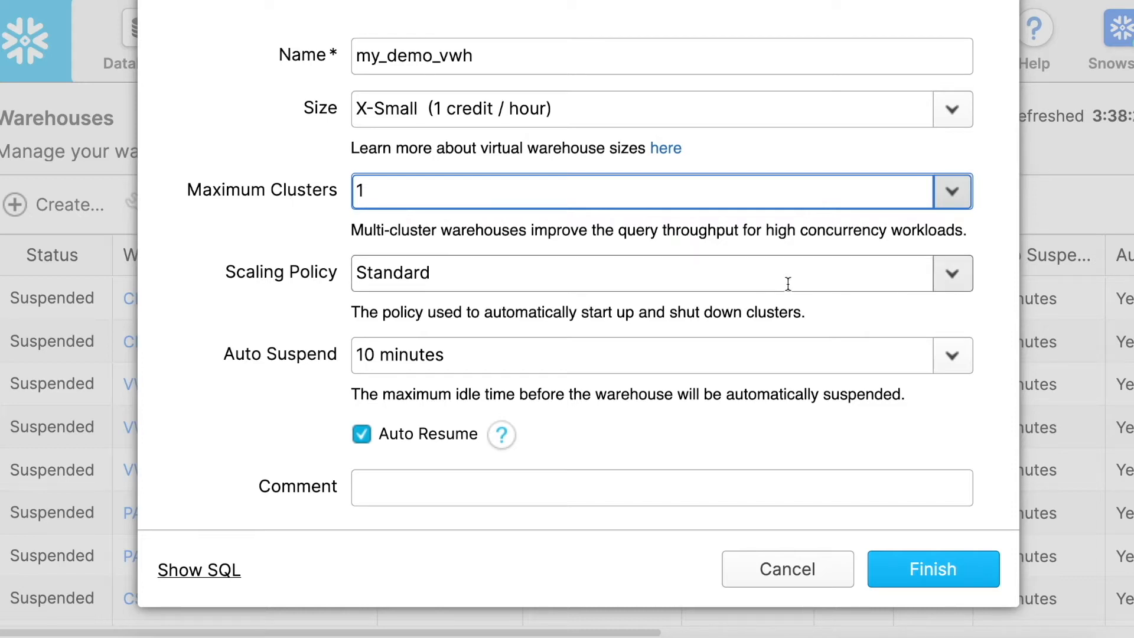
# Review the scaling policy and Auto Resume options, and set the warehouse's Auto Suspend to 5 minutes.
pyautogui.click(953, 283)
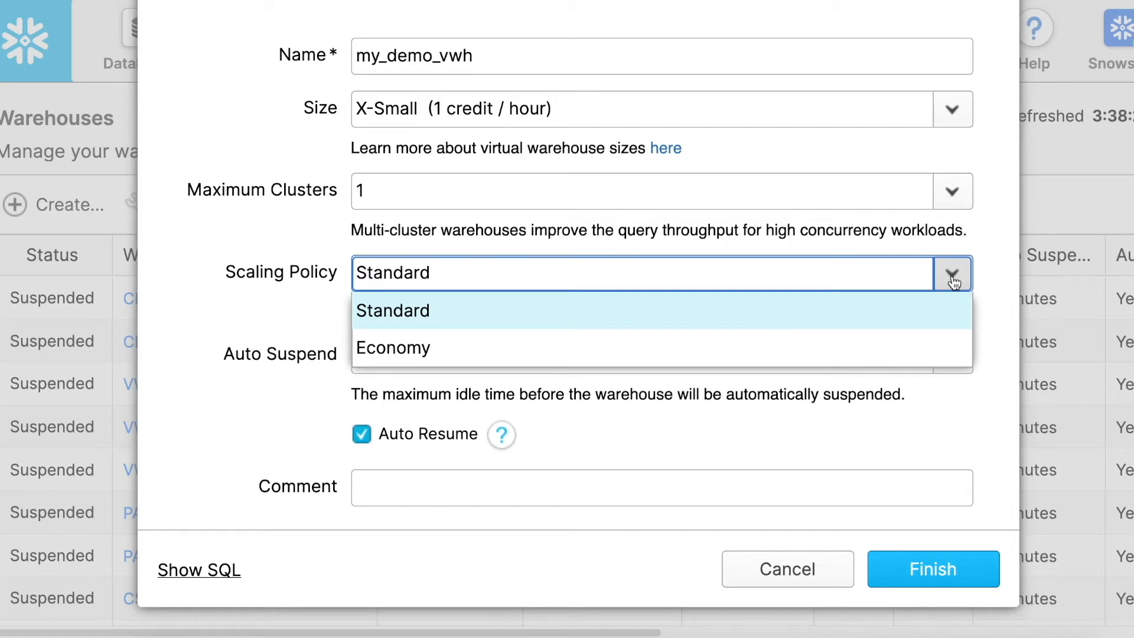
pyautogui.click(321, 336)
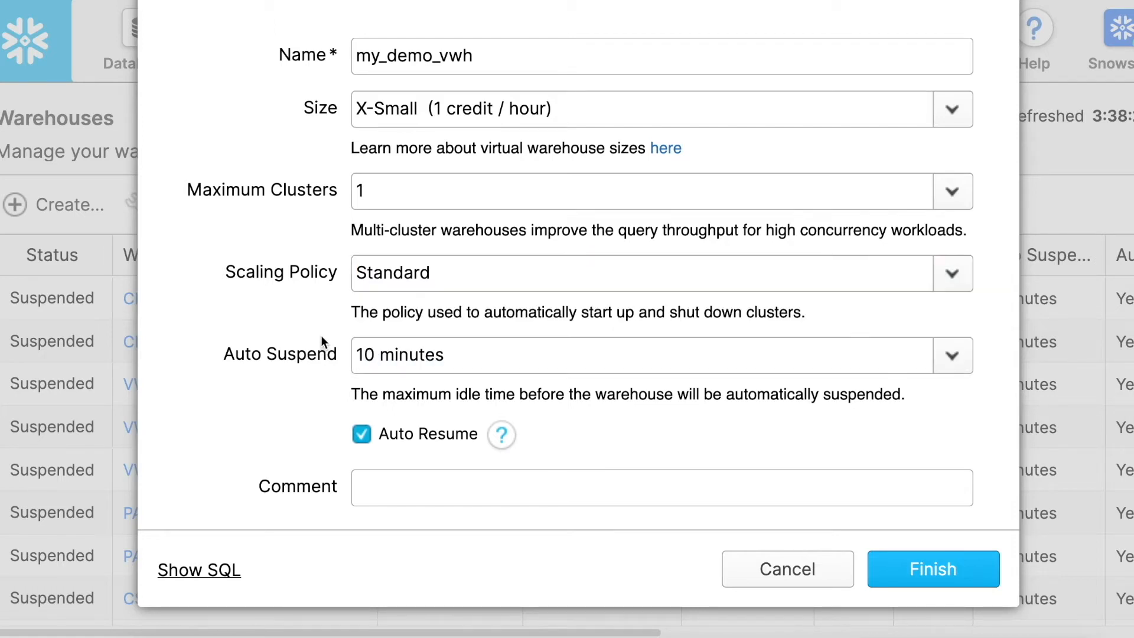
pyautogui.click(955, 359)
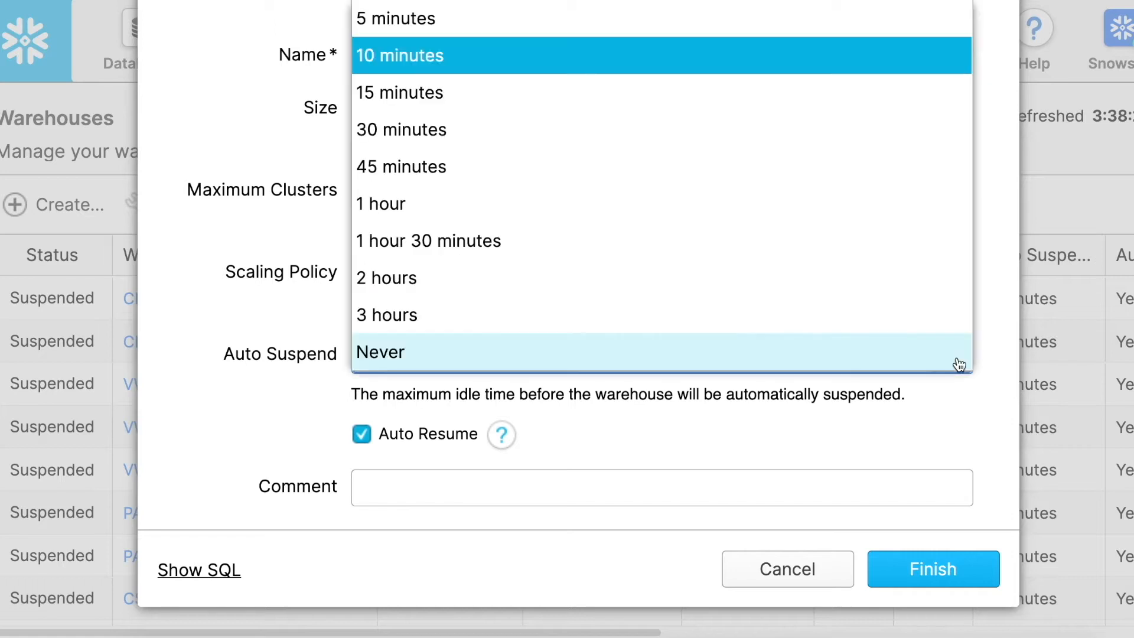
pyautogui.click(401, 19)
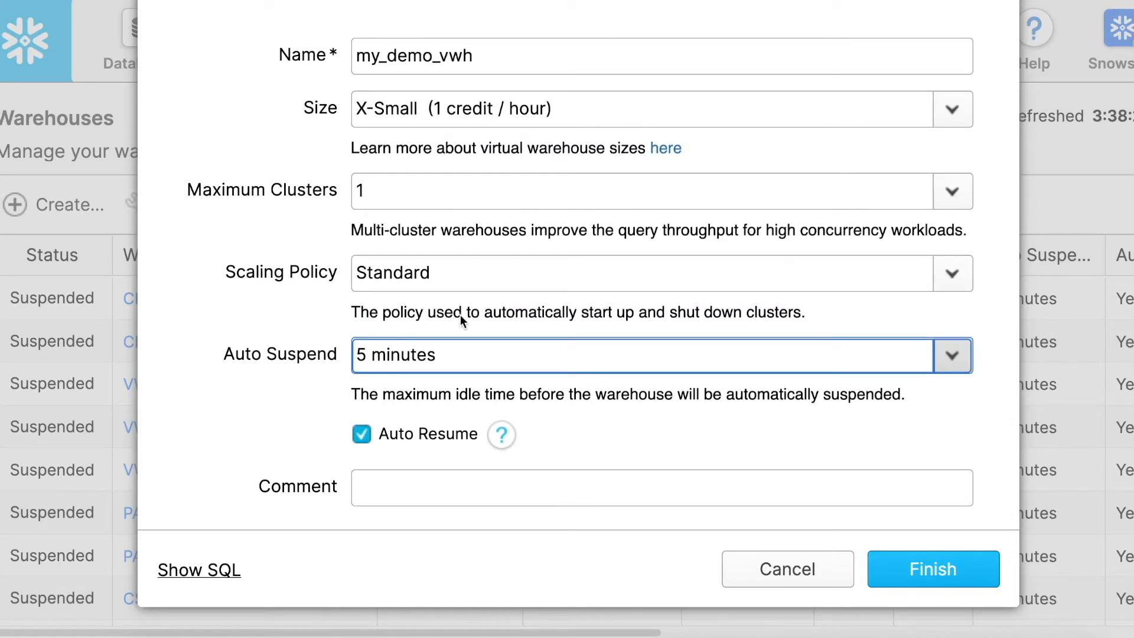
pyautogui.click(951, 357)
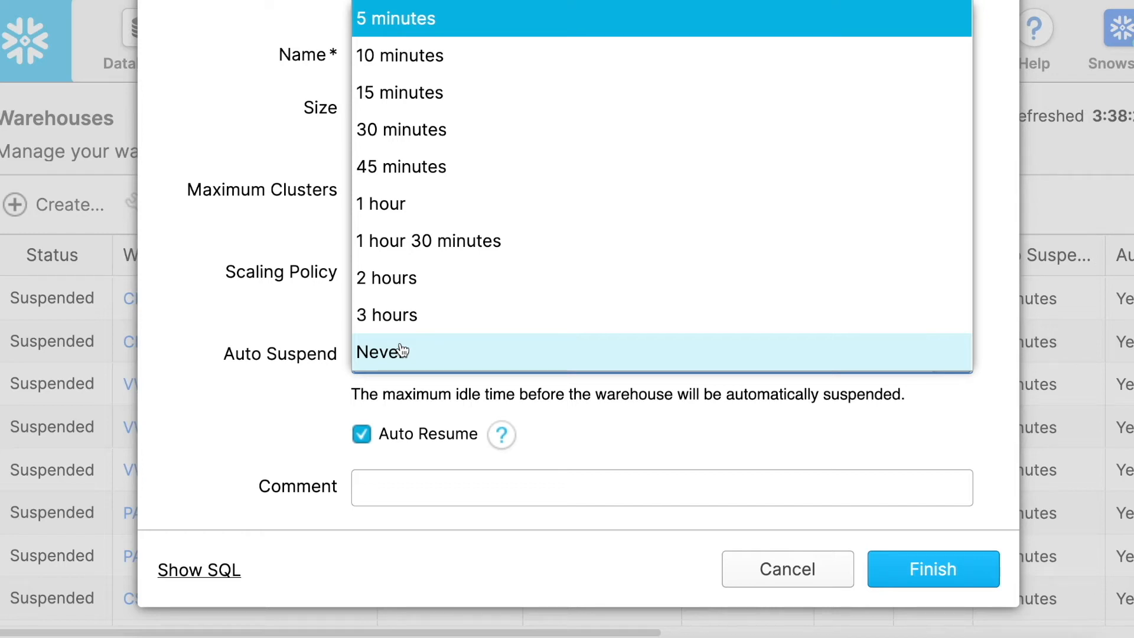
pyautogui.click(363, 436)
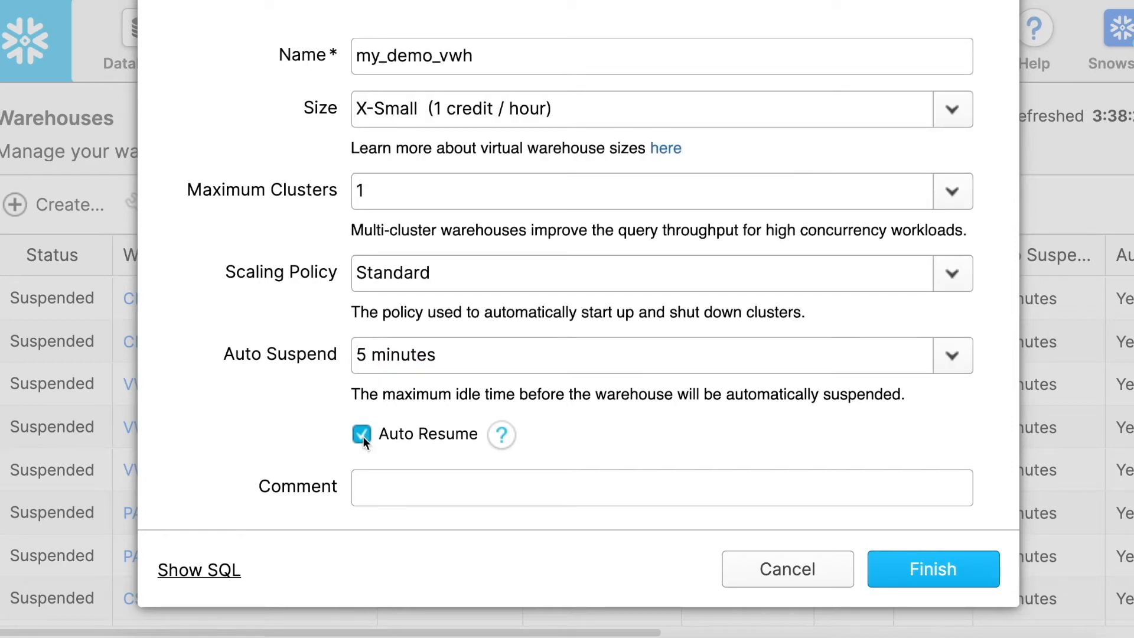
pyautogui.moveTo(502, 435)
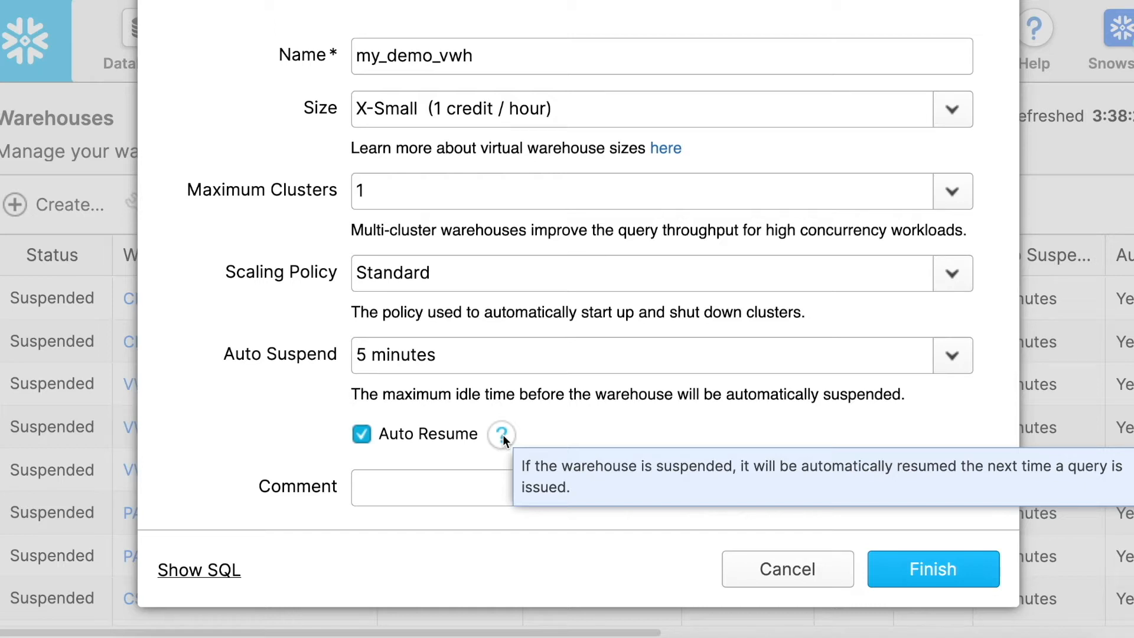
# Add the comment "this is my demo virtual warehouse." to the new warehouse.
pyautogui.click(425, 488)
pyautogui.write('this i')
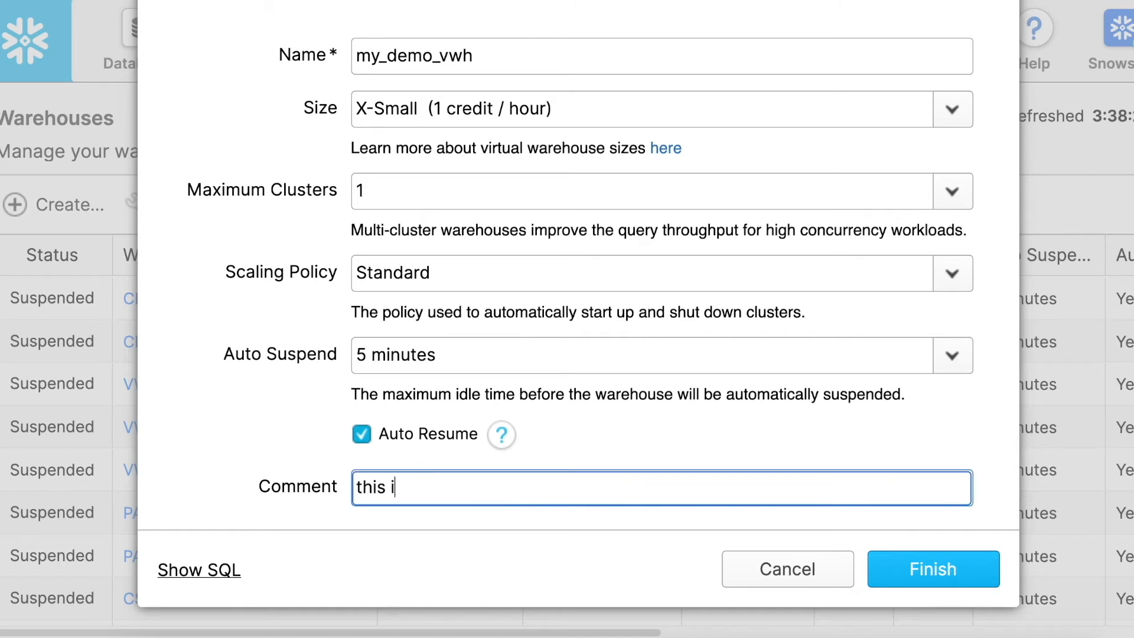
pyautogui.write('s my demo virtual warehouse.')
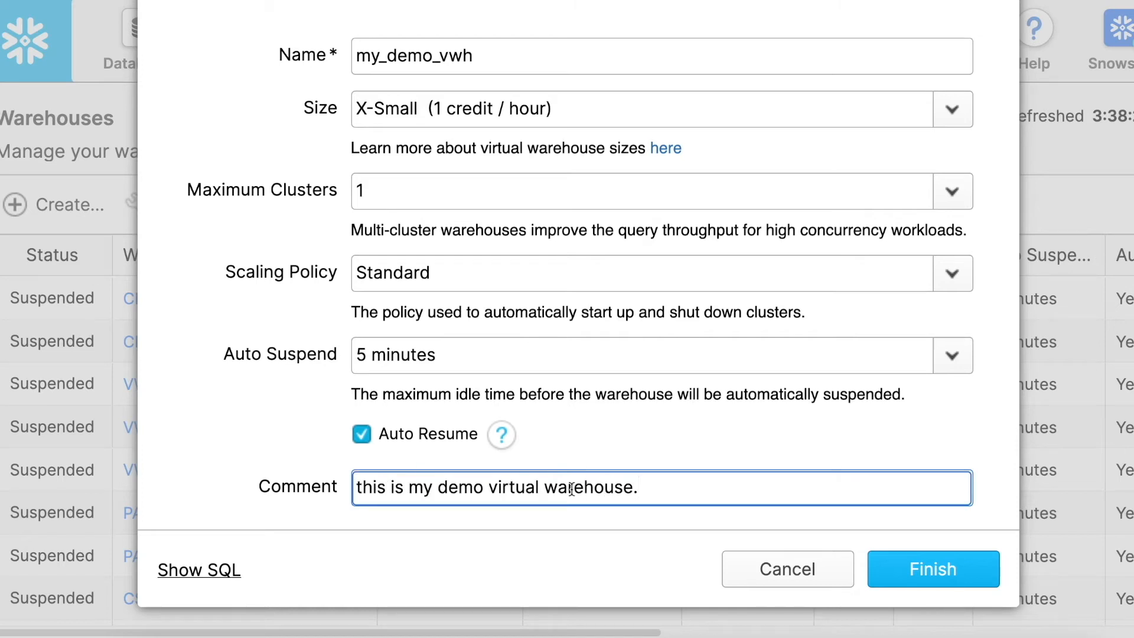
# Review the generated CREATE WAREHOUSE SQL and create the my_demo_vwh warehouse.
pyautogui.click(200, 570)
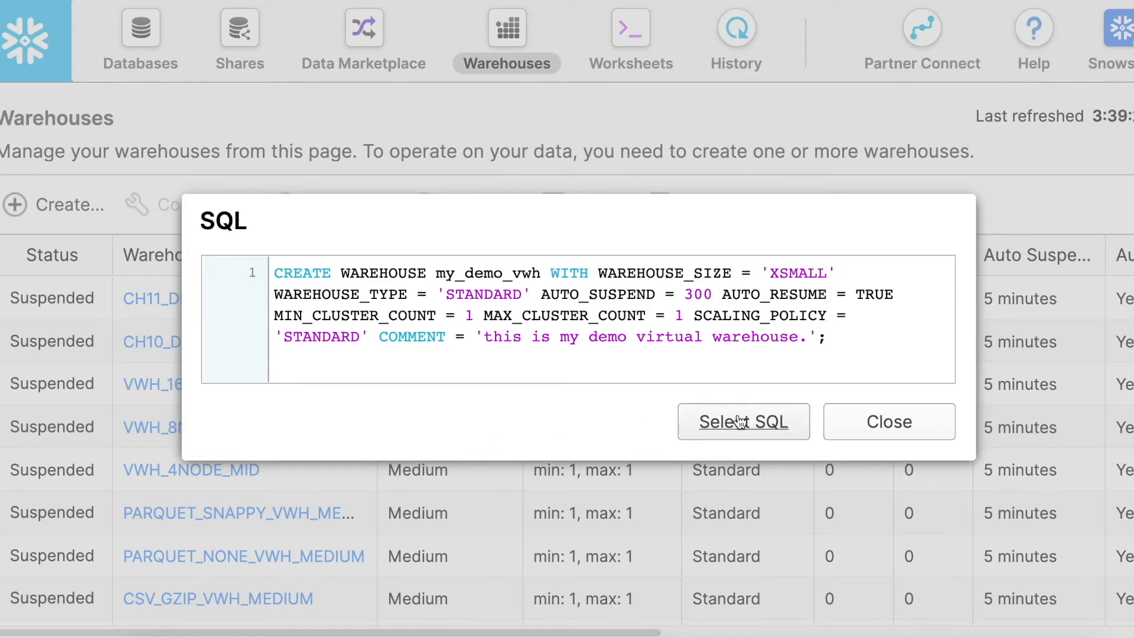
pyautogui.click(886, 420)
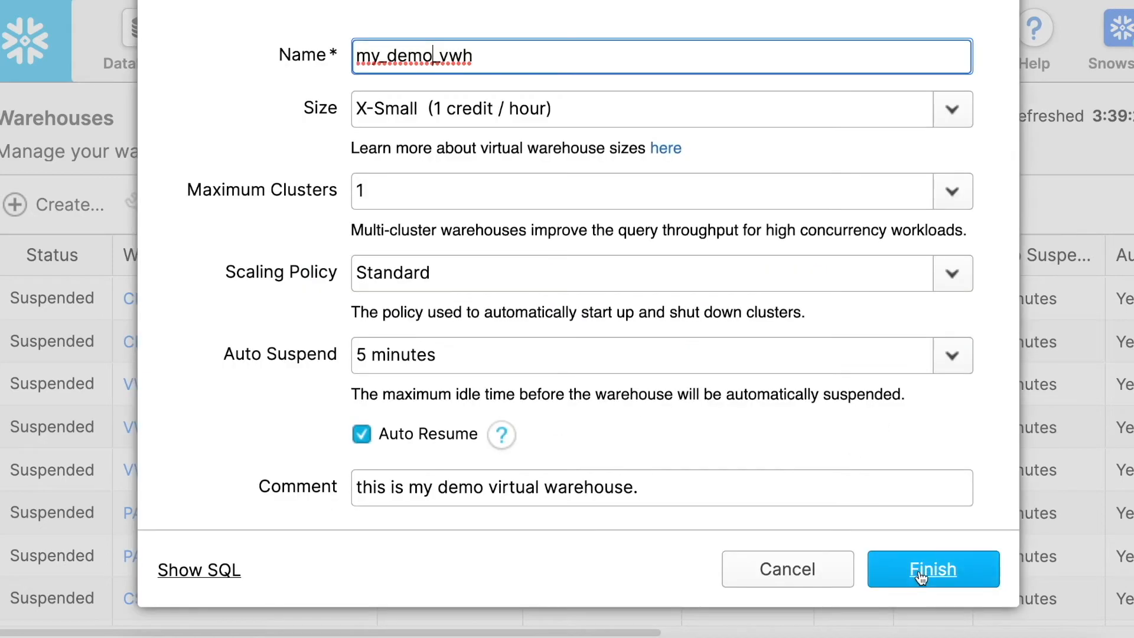
pyautogui.click(919, 571)
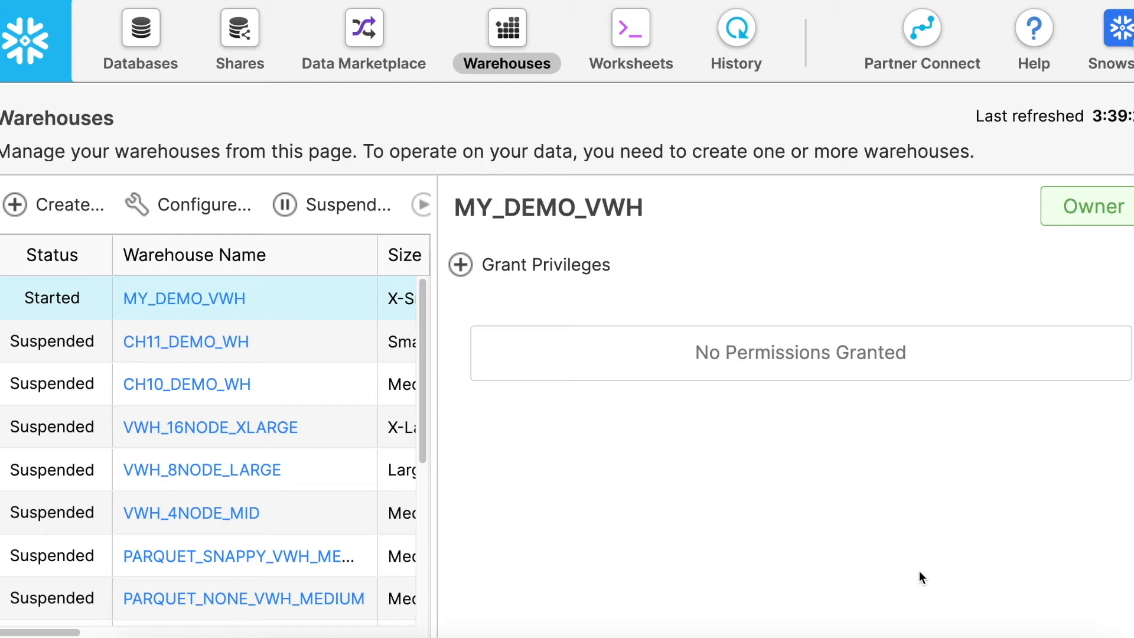
# Examine a warehouse's load over time, extending the chart's time range back to about November 22.
pyautogui.click(223, 305)
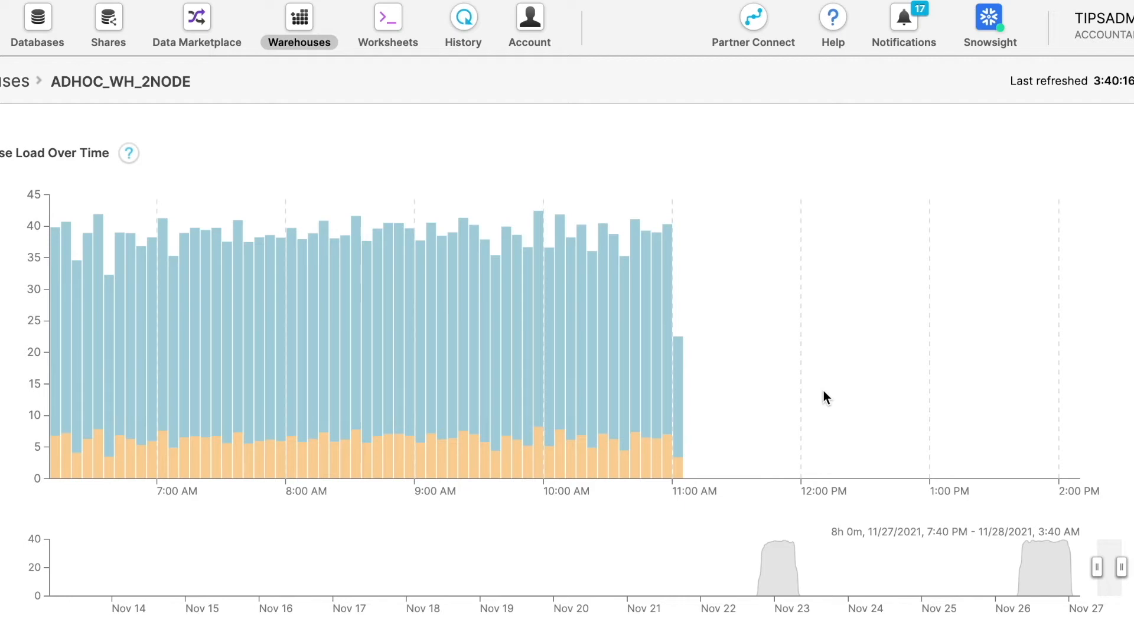
pyautogui.moveTo(1097, 567); pyautogui.dragTo(712, 571)
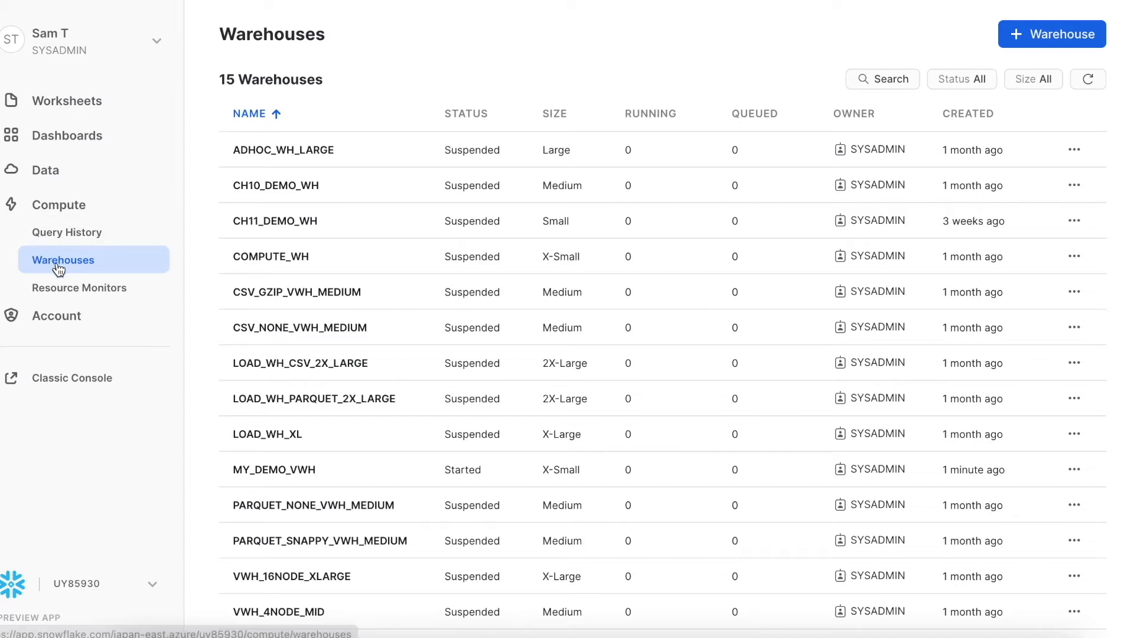
# Open the form for a new warehouse from the Snowsight warehouse list.
pyautogui.click(1041, 37)
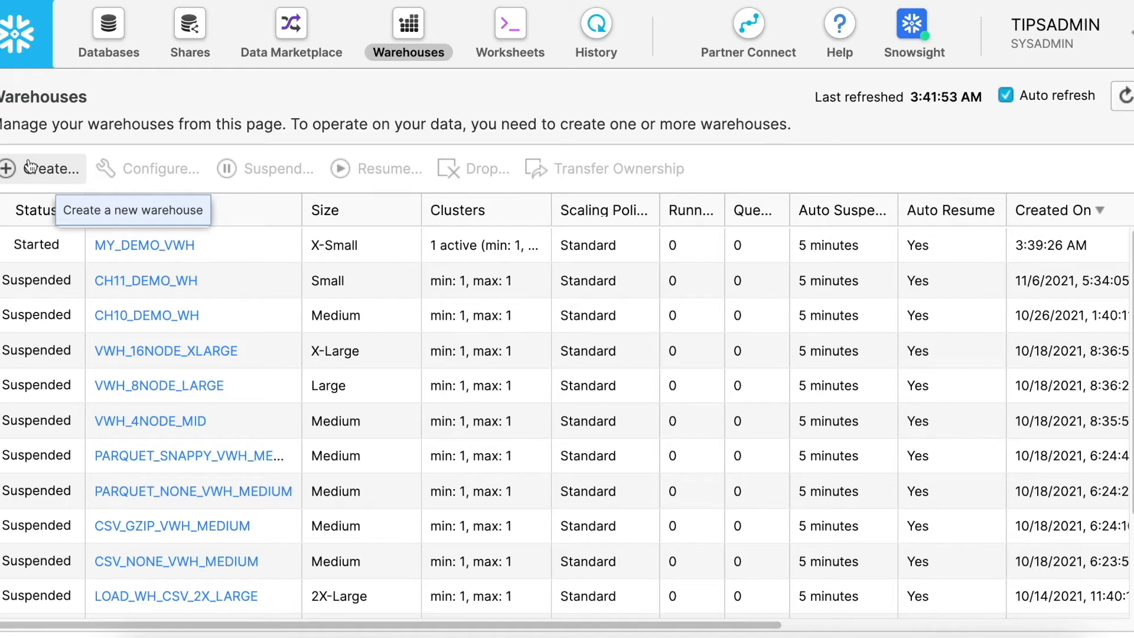
# Begin a new warehouse in the classic console named my_multi_cluster_vwh, with size X-Small and a maximum of 3 clusters.
pyautogui.click(34, 168)
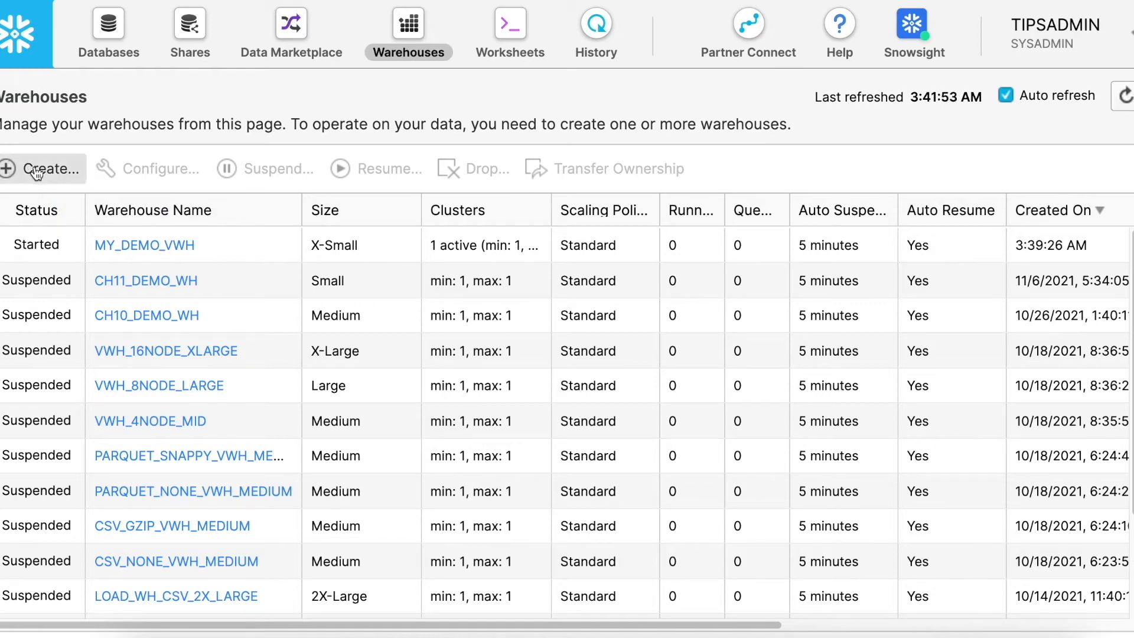
pyautogui.write('my_multi_cluster_vwh')
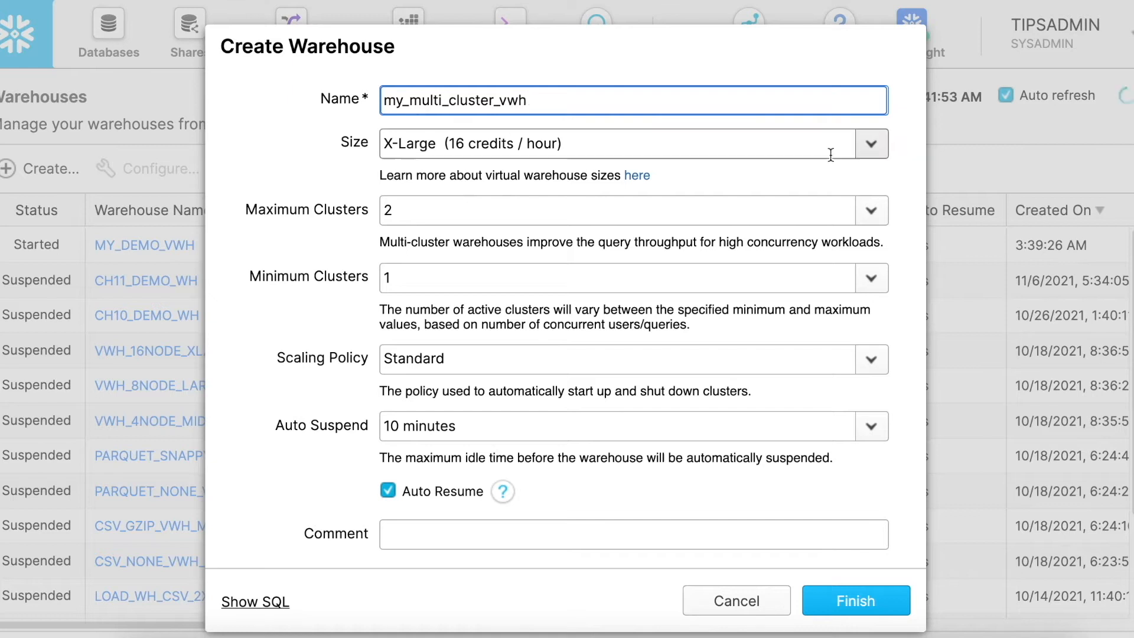
pyautogui.click(499, 145)
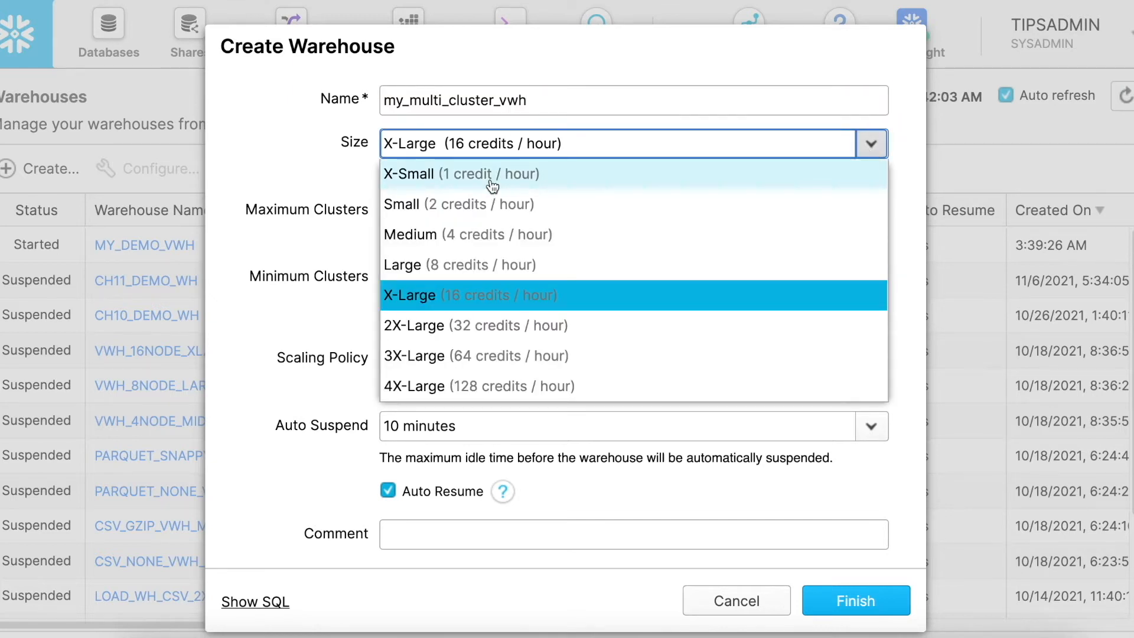
pyautogui.click(492, 186)
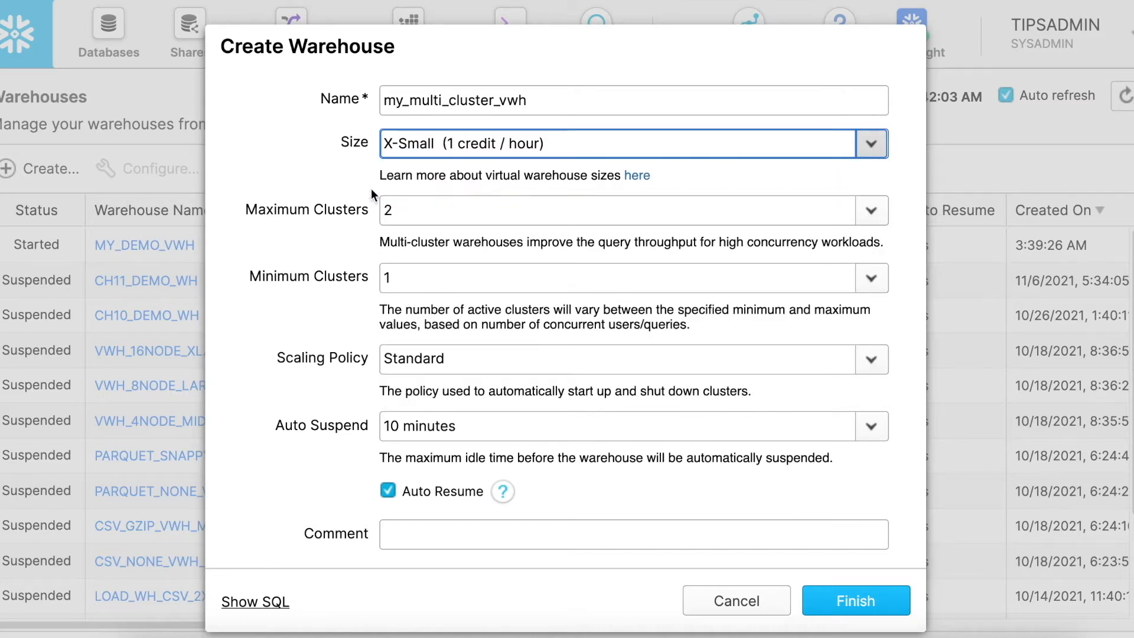
pyautogui.click(871, 212)
pyautogui.click(424, 301)
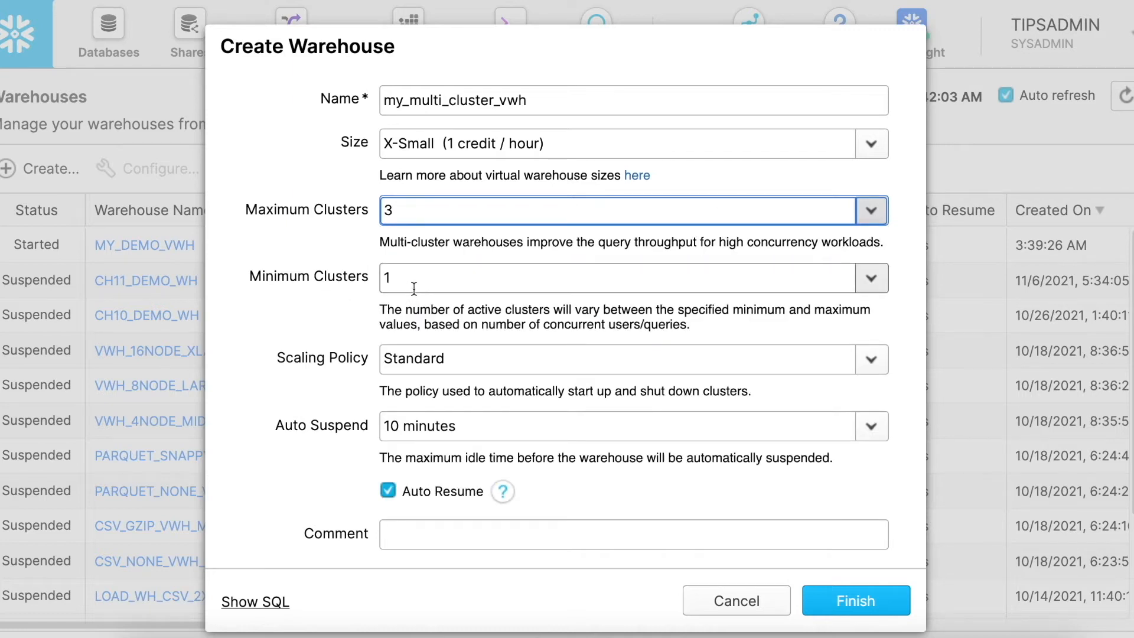
# Set the Auto Suspend time of my_multi_cluster_vwh to 5 minutes with the Standard scaling policy.
pyautogui.click(436, 365)
pyautogui.click(873, 425)
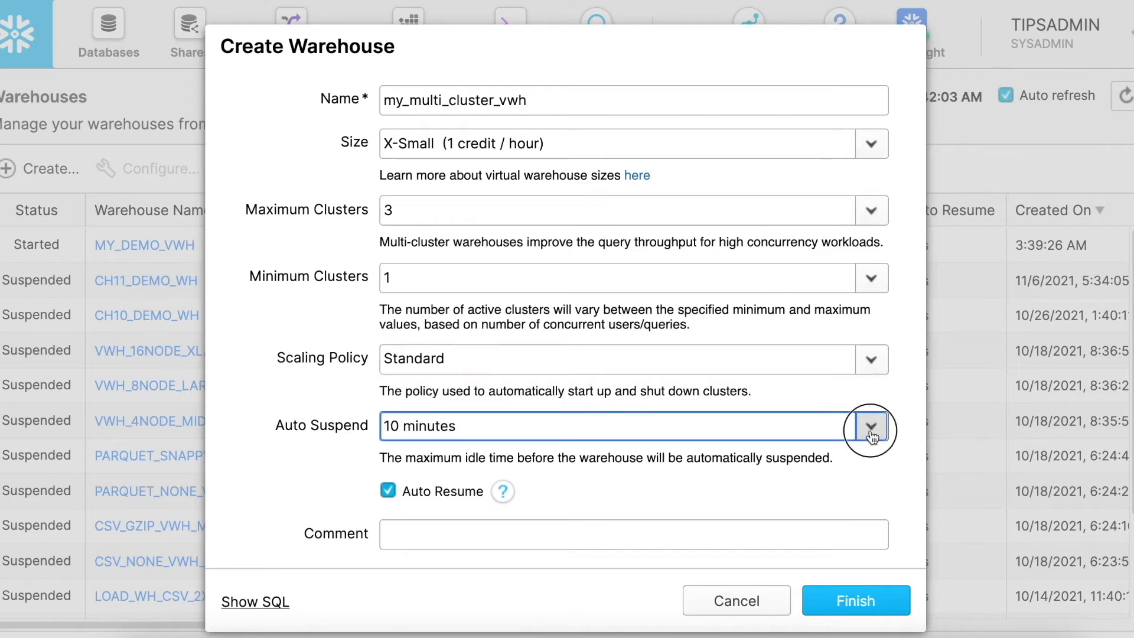
pyautogui.click(435, 122)
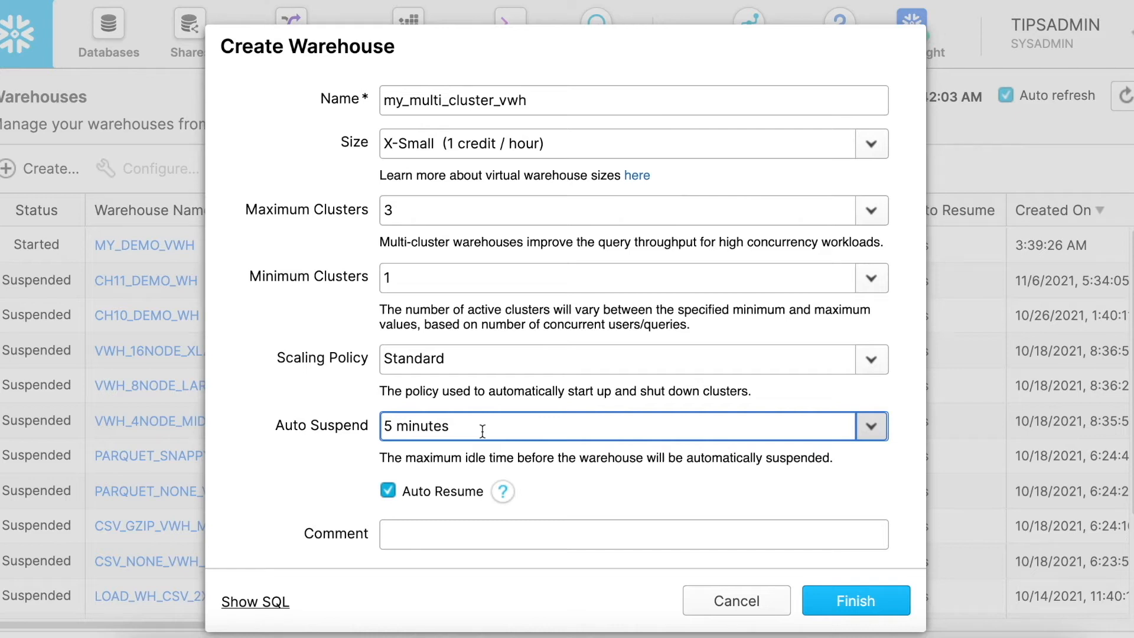
# Add the comment "this is my multicluster virtual wh.... with 3 nodes in it..." and create the multi-cluster warehouse.
pyautogui.click(434, 531)
pyautogui.write('this is my multicluster virtual wh.... with 3 nodes in it...')
pyautogui.press('Tab')
pyautogui.click(857, 600)
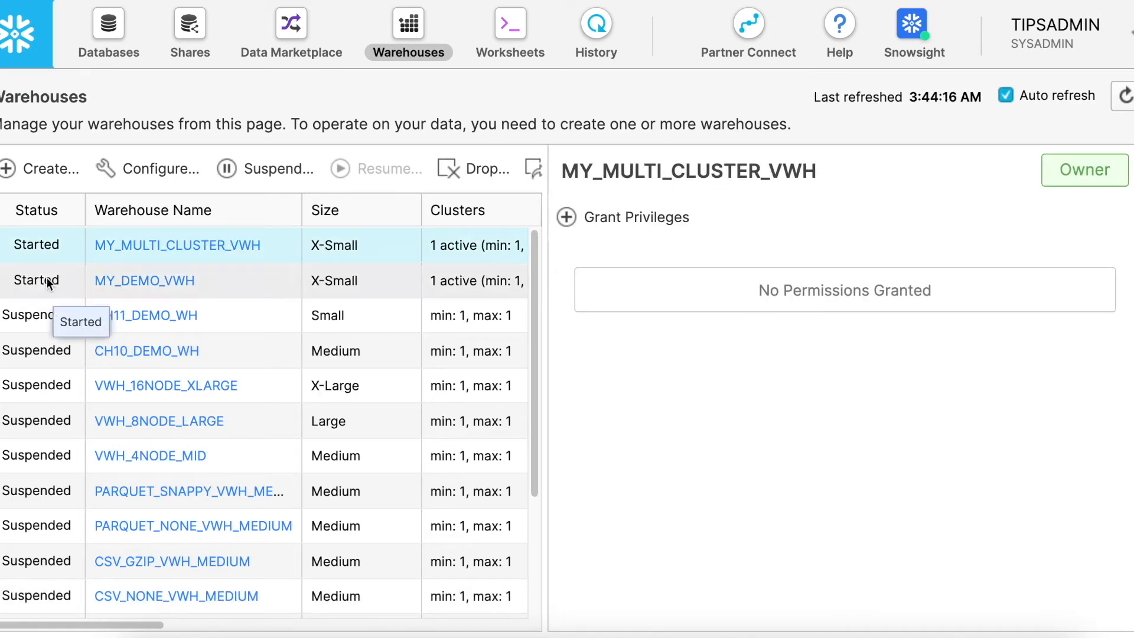
# Set the maximum clusters of MY_MULTI_CLUSTER_VWH to 4, reviewing the generated SQL before applying the change.
pyautogui.click(149, 179)
pyautogui.click(413, 210)
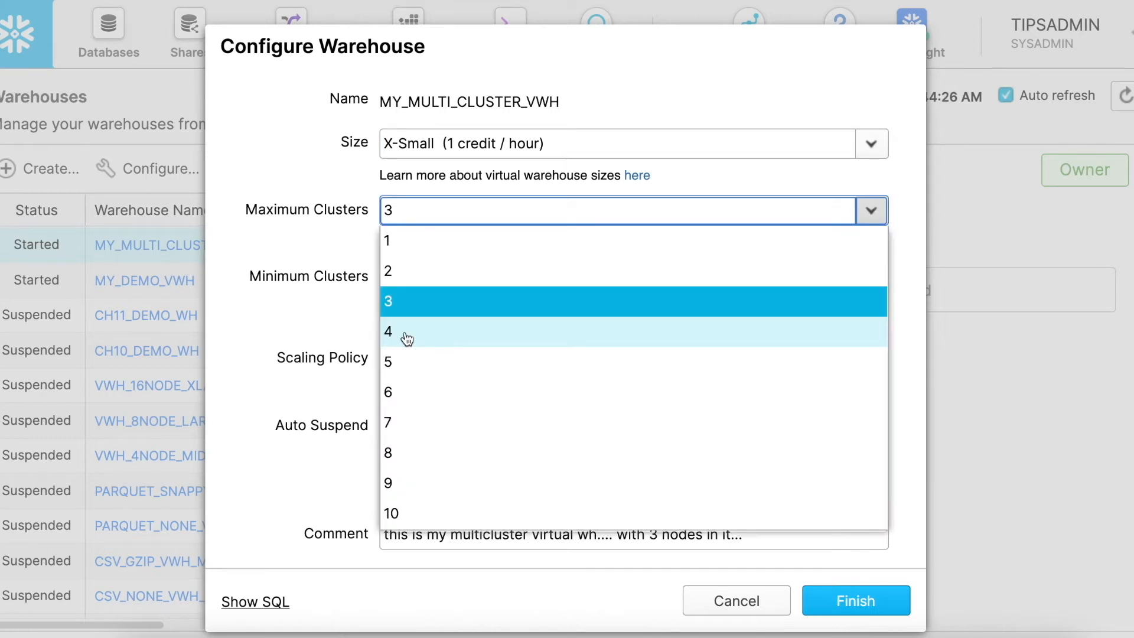
pyautogui.click(407, 338)
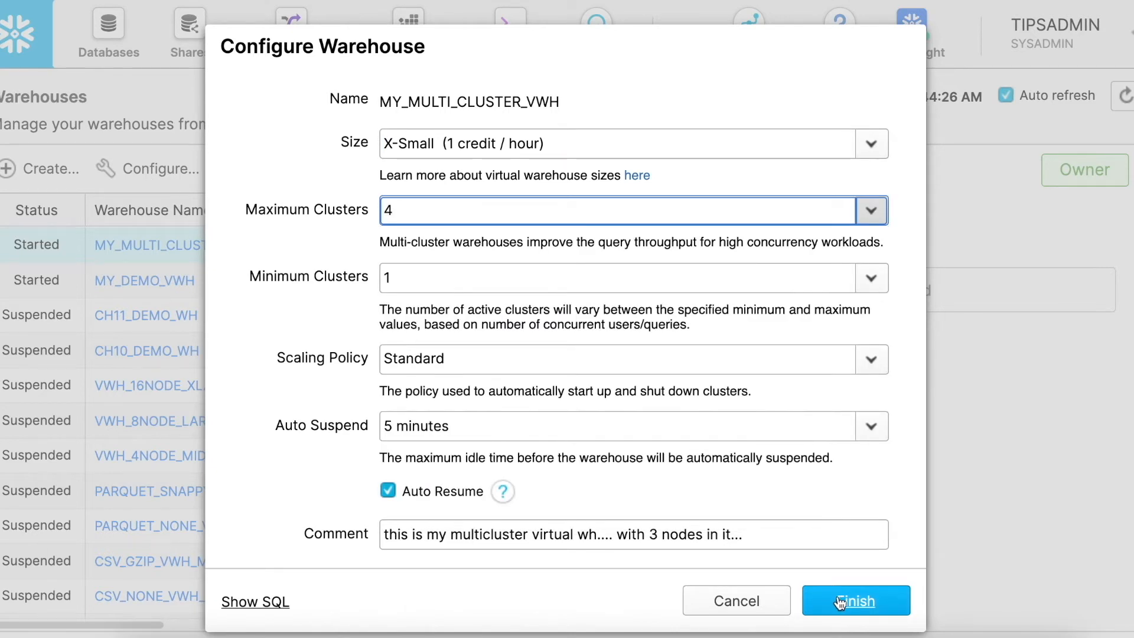
pyautogui.click(271, 603)
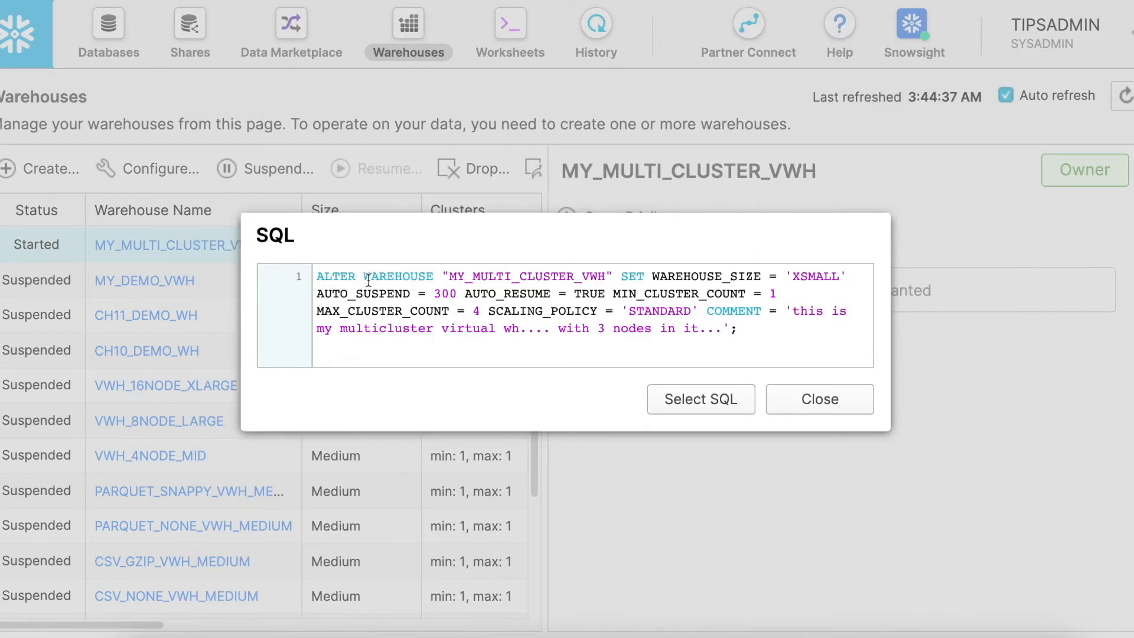
pyautogui.click(795, 400)
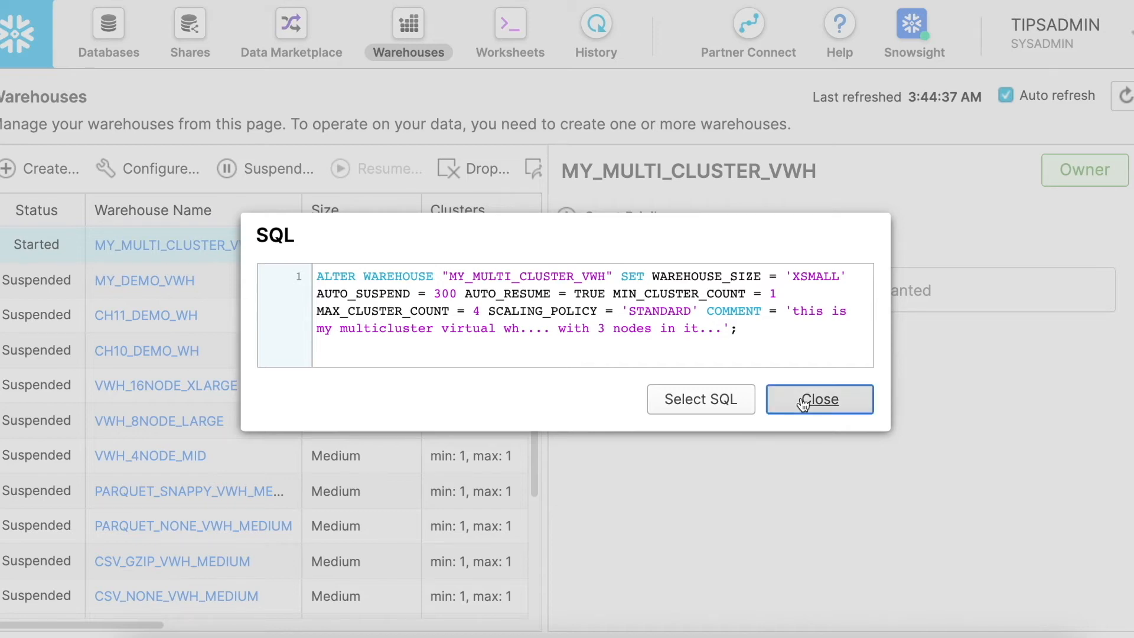
pyautogui.click(841, 601)
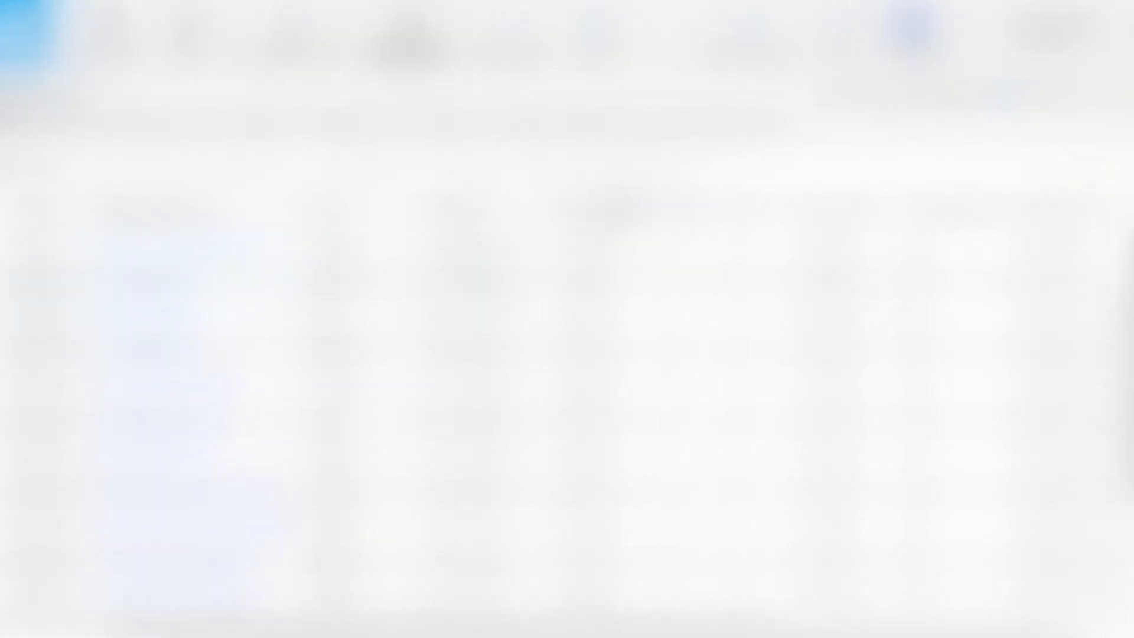
# Suspend the MY_MULTI_CLUSTER_VWH warehouse.
pyautogui.click(277, 275)
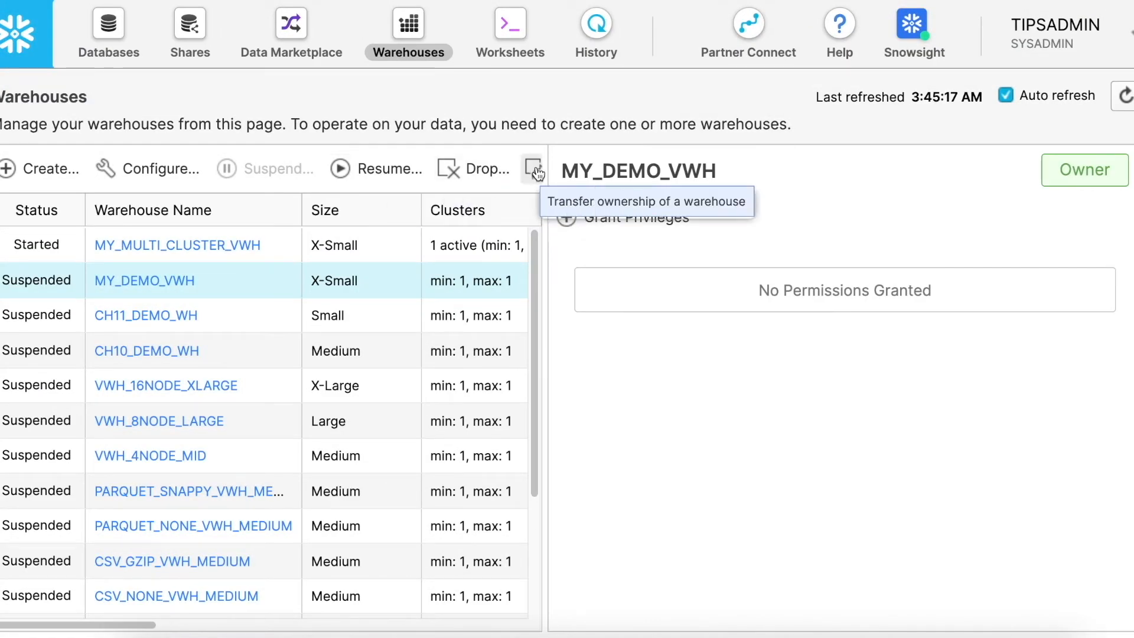
pyautogui.click(285, 249)
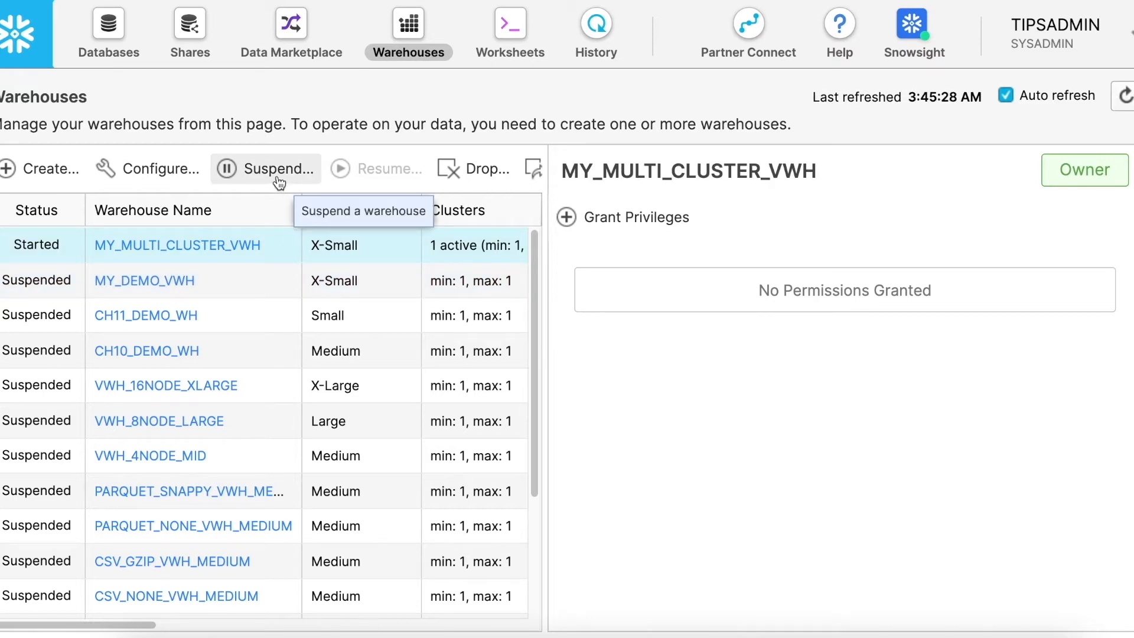
pyautogui.click(279, 176)
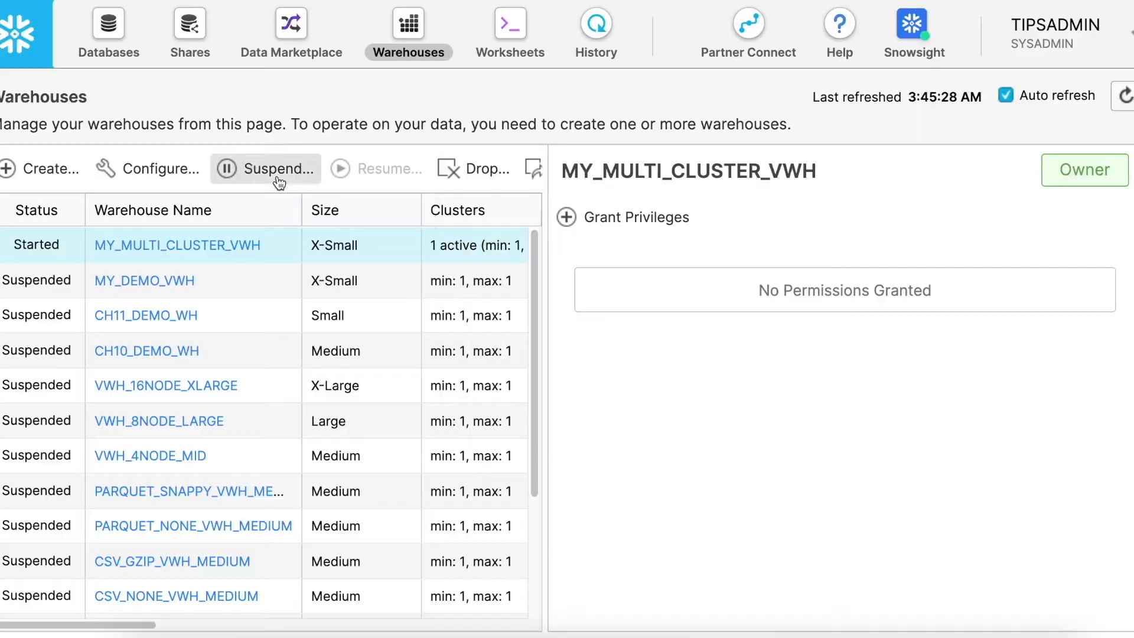
pyautogui.click(768, 388)
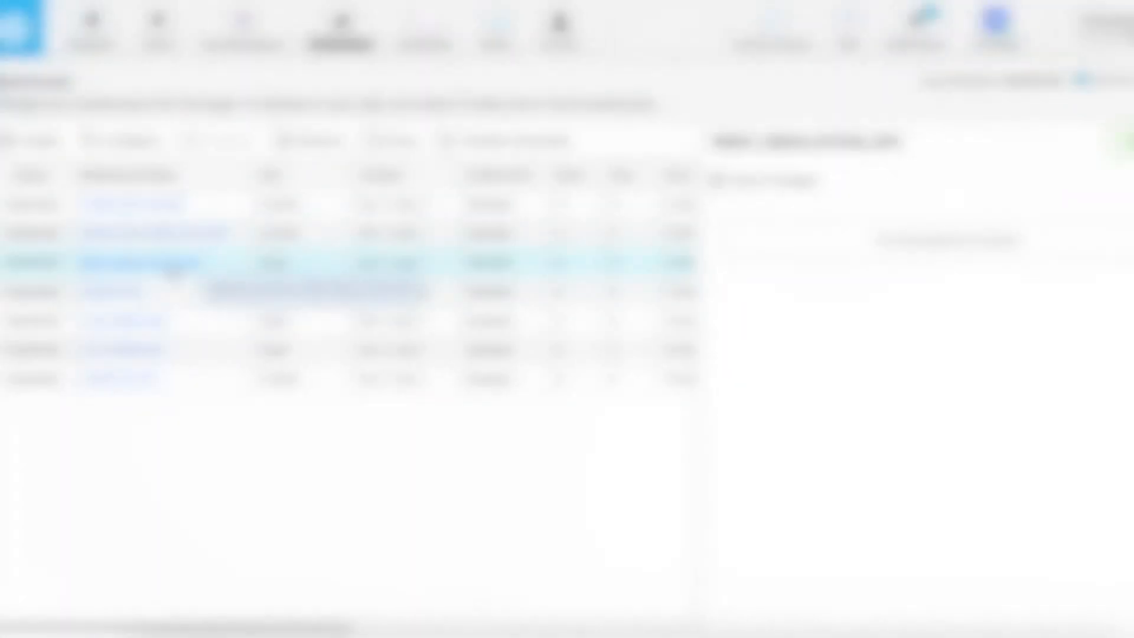
# Examine the load history of RM01_SIMULATION_WH from about Nov 22, 2021 onward, and the running and queued load of ADHOC_WH_2NODE.
pyautogui.click(172, 271)
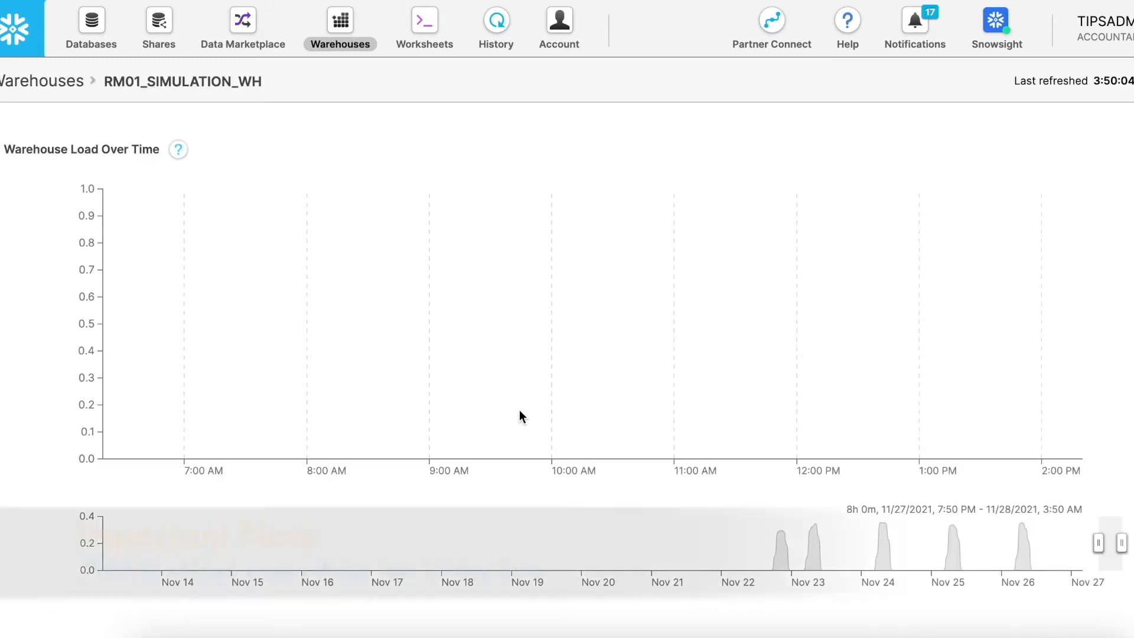
pyautogui.moveTo(1099, 546); pyautogui.dragTo(749, 559)
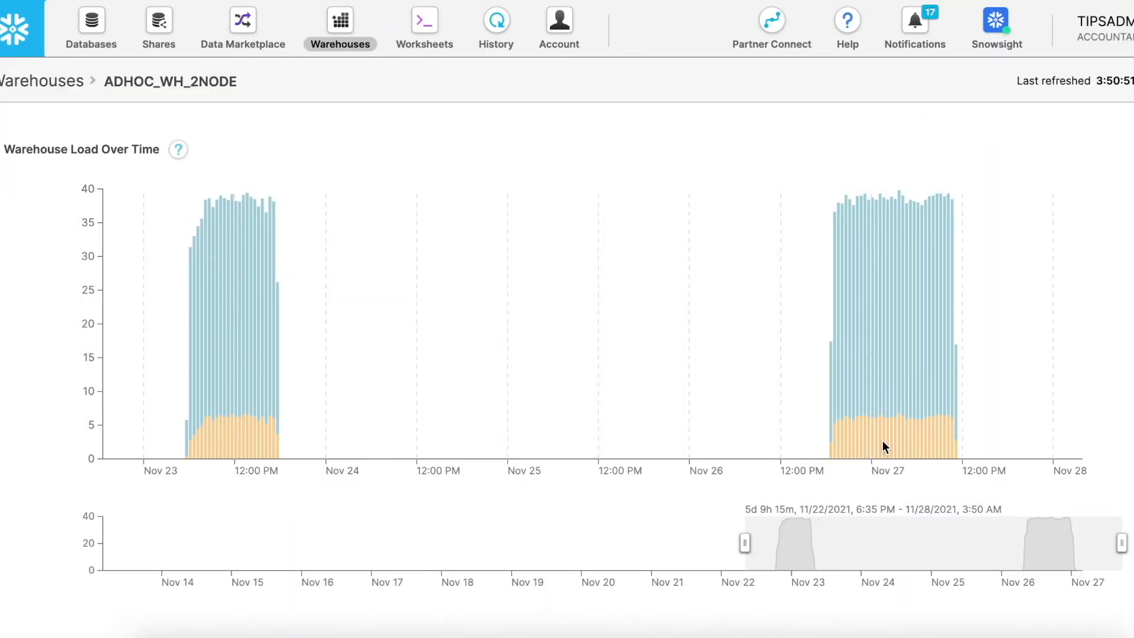
pyautogui.moveTo(884, 446)
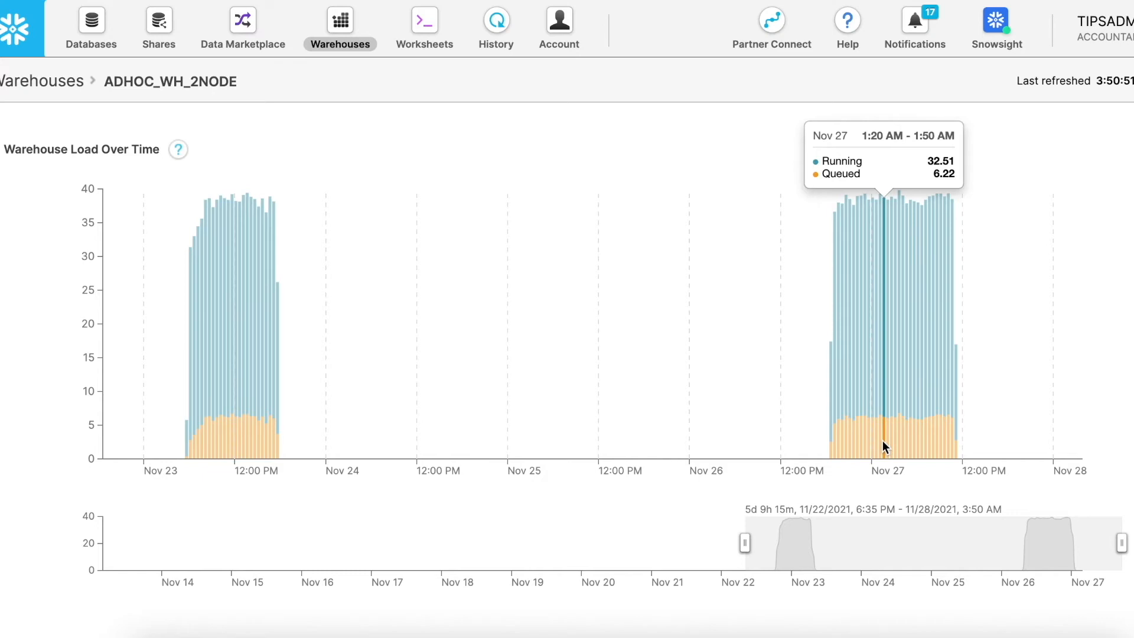
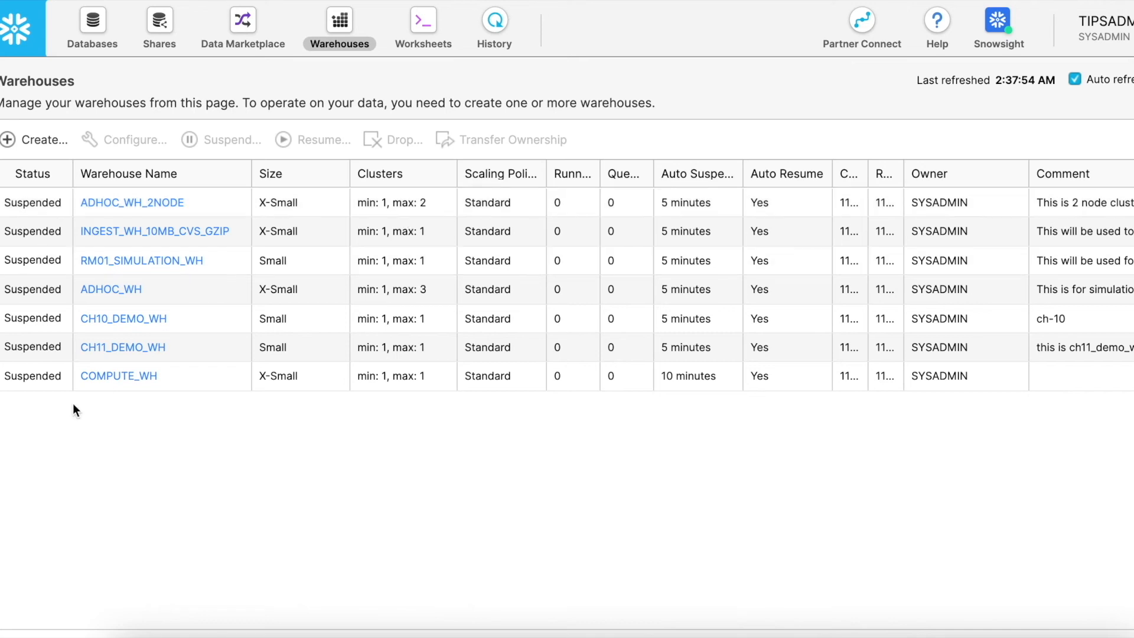
# Examine the load history of COMPUTE_WH around Nov 19, 2021, and the load bars of RM01_SIMULATION_WH.
pyautogui.click(113, 381)
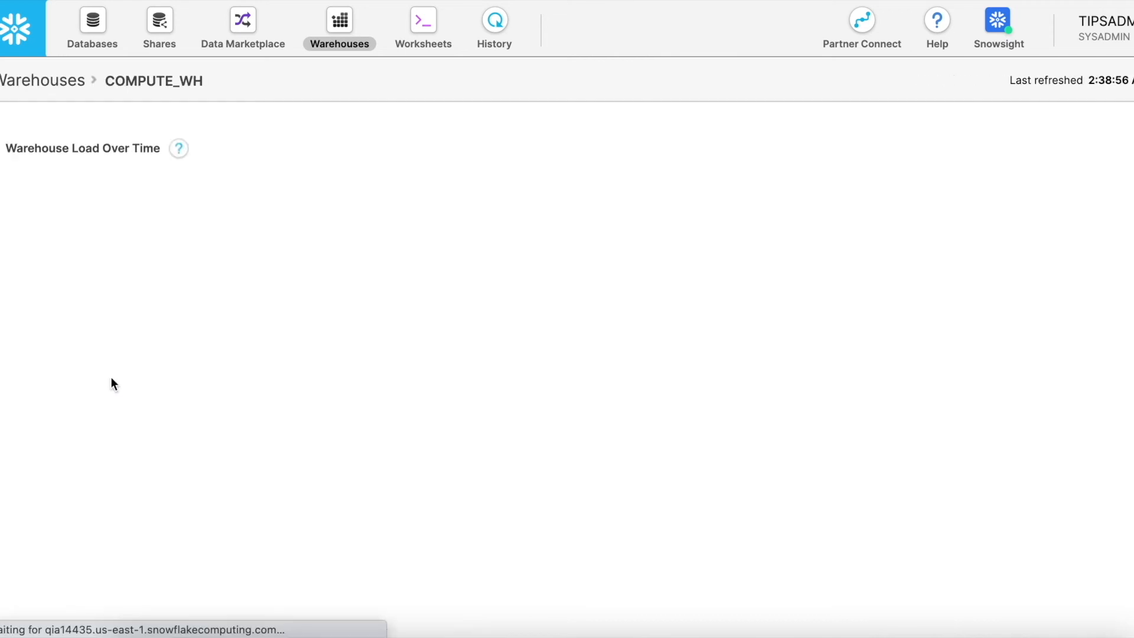
pyautogui.moveTo(1091, 540); pyautogui.dragTo(671, 539)
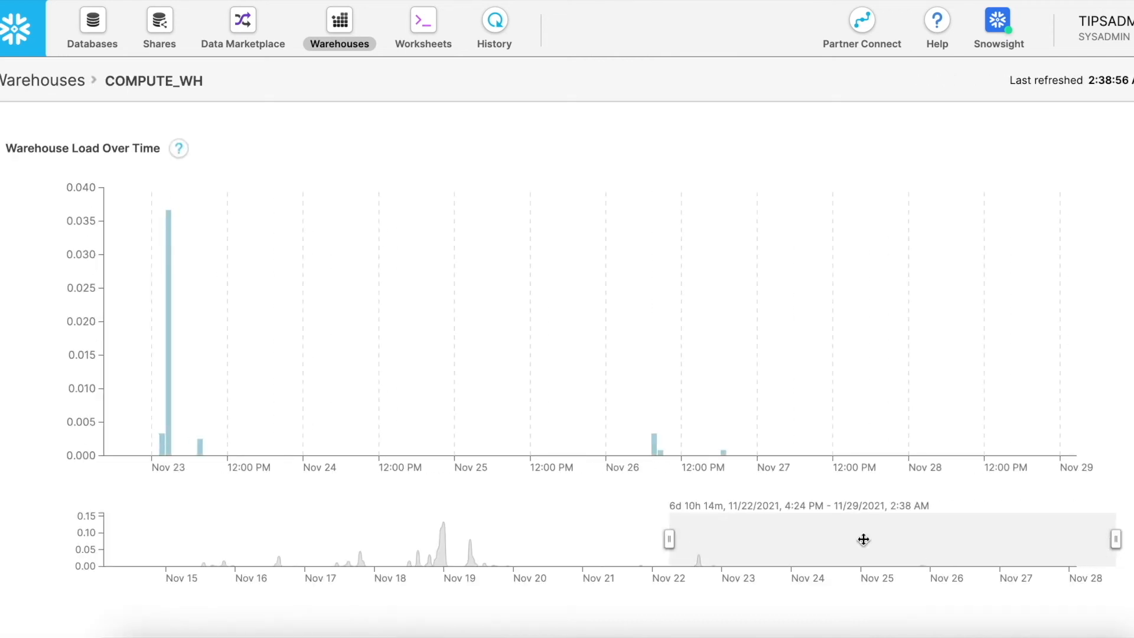
pyautogui.moveTo(1116, 539); pyautogui.dragTo(714, 539)
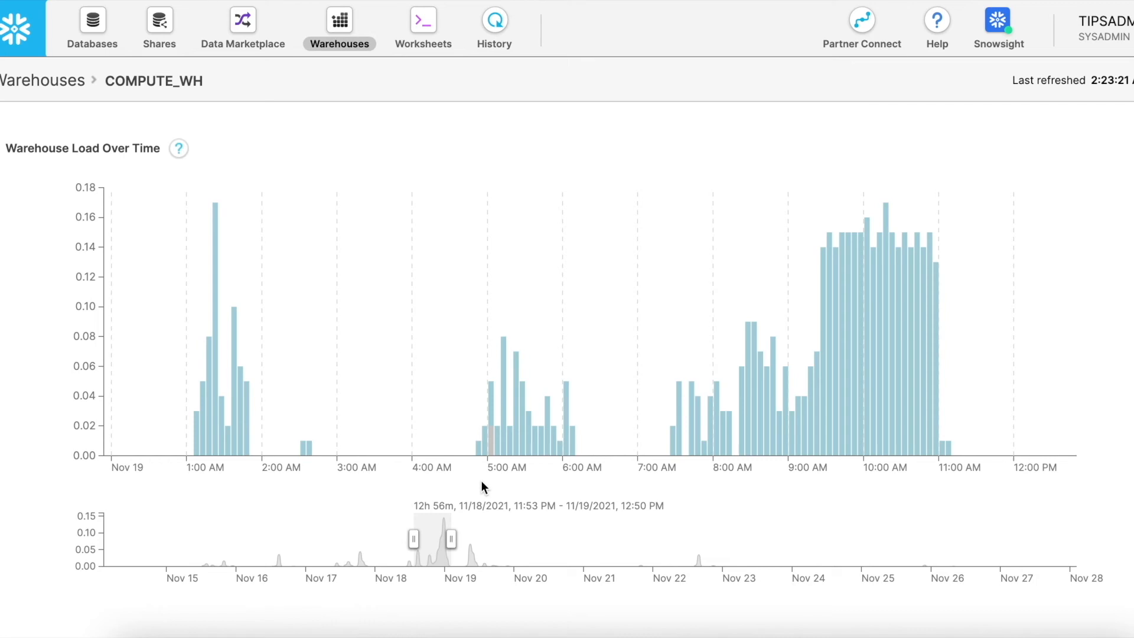
pyautogui.moveTo(490, 444)
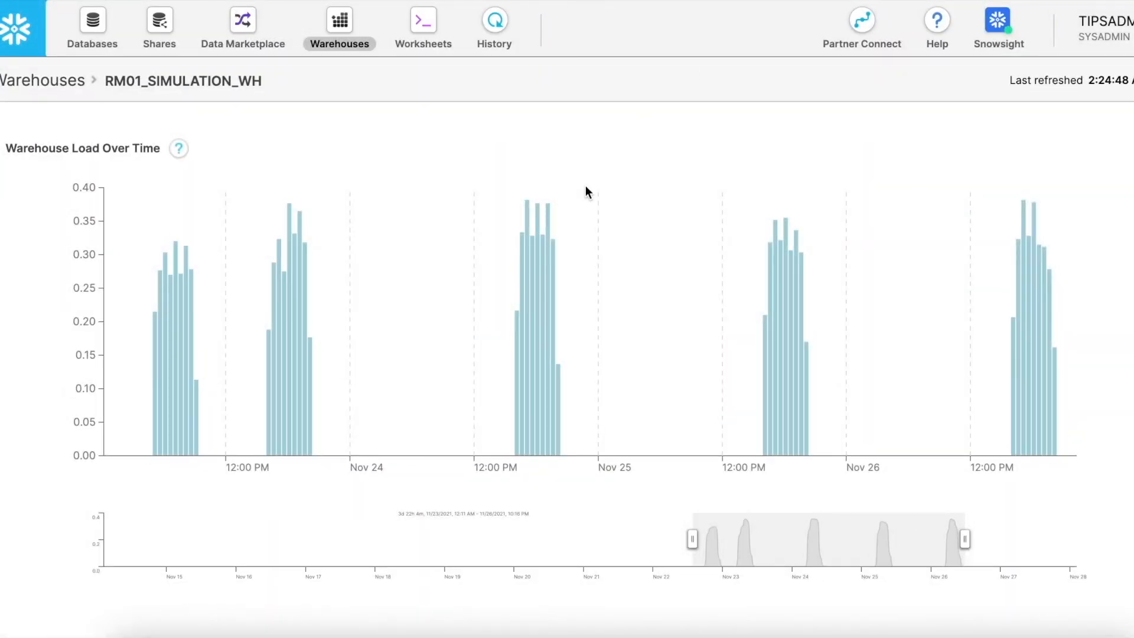
pyautogui.moveTo(541, 259)
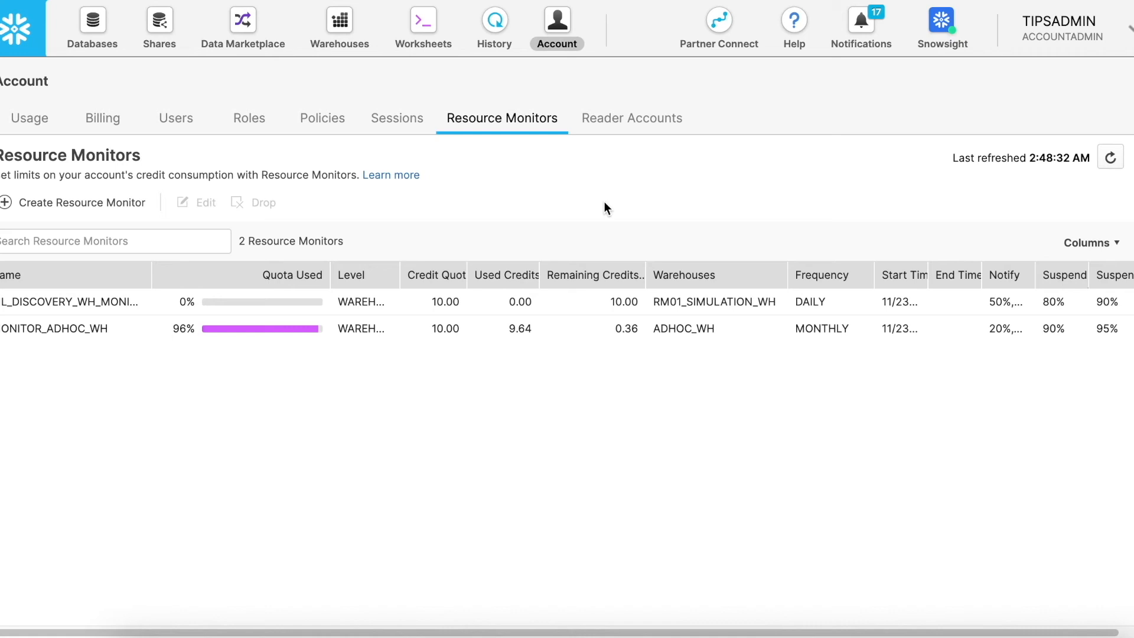
# Check which role is active in the account's list of switchable roles.
pyautogui.click(1059, 29)
pyautogui.moveTo(935, 87)
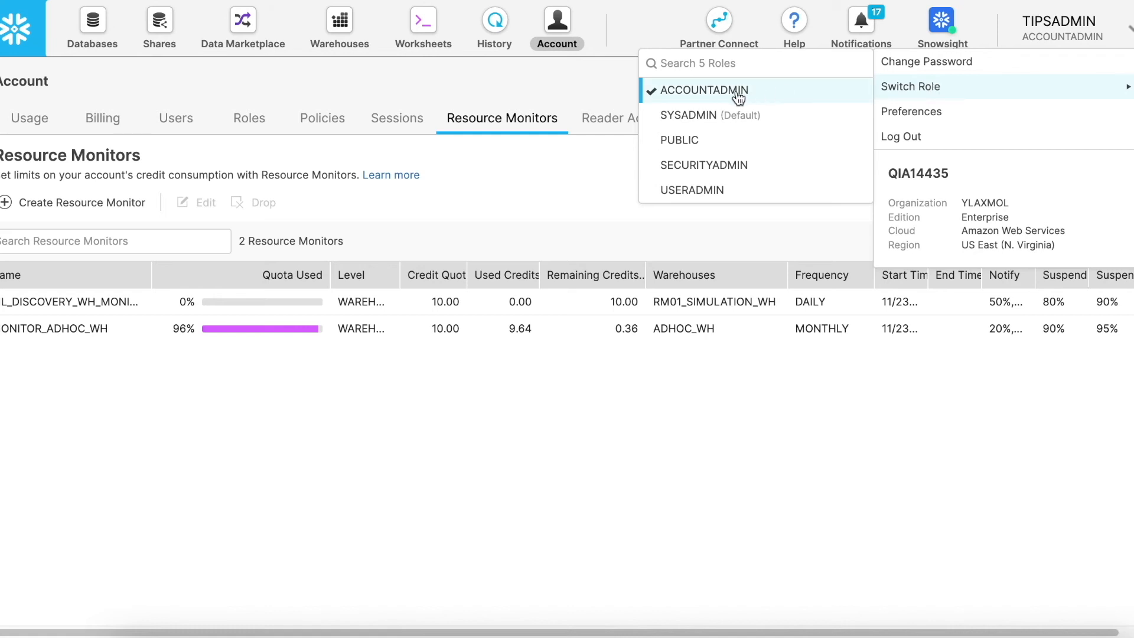
pyautogui.click(573, 74)
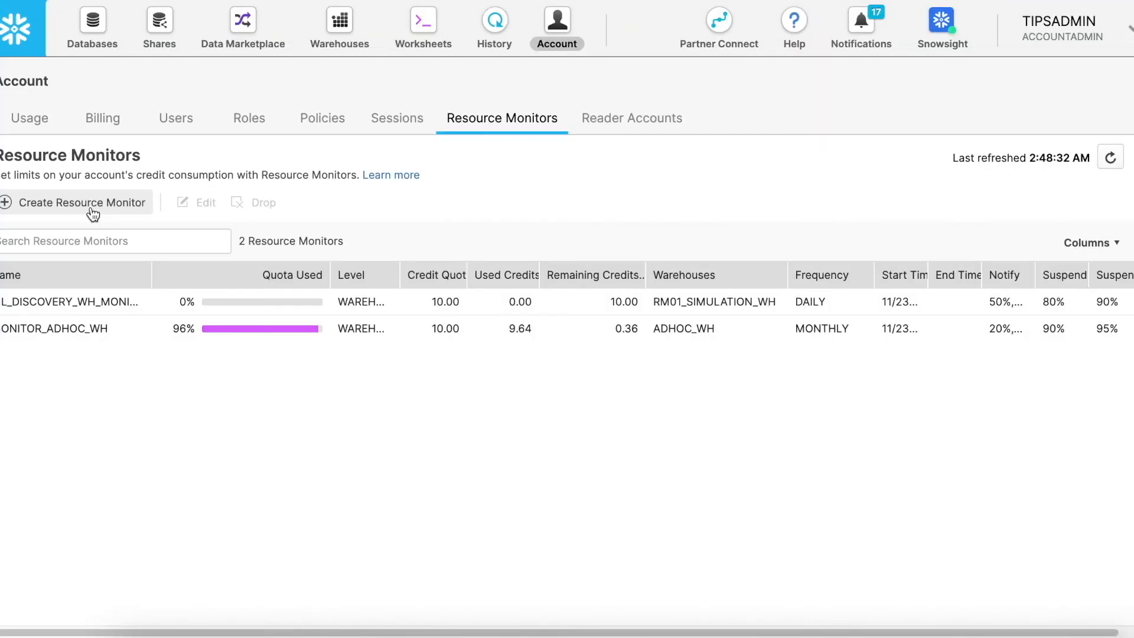
# Begin a new resource monitor named my_new_resoucce_monitor with a credit quota of 100.
pyautogui.click(92, 209)
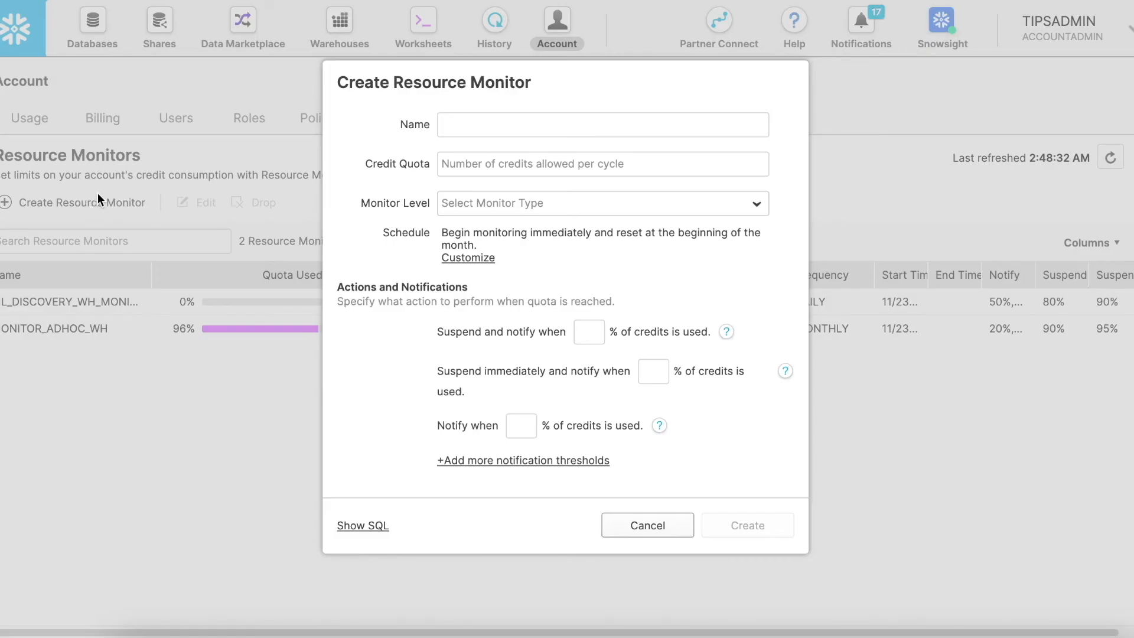
pyautogui.click(476, 121)
pyautogui.write('my_new_resoucce_monitor')
pyautogui.click(507, 165)
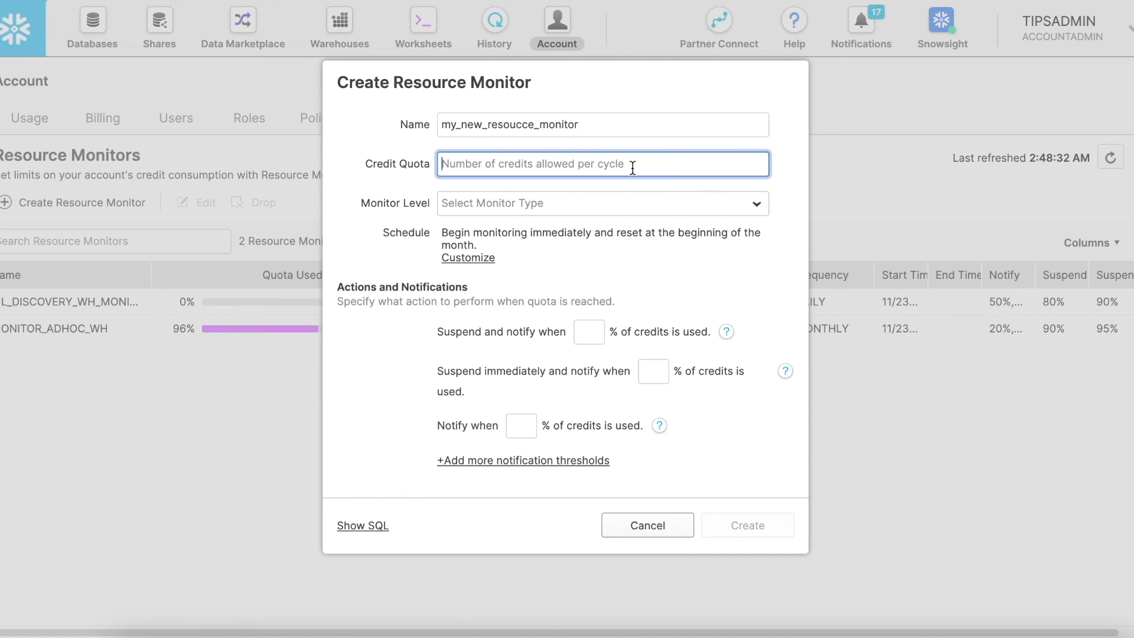
pyautogui.write('100')
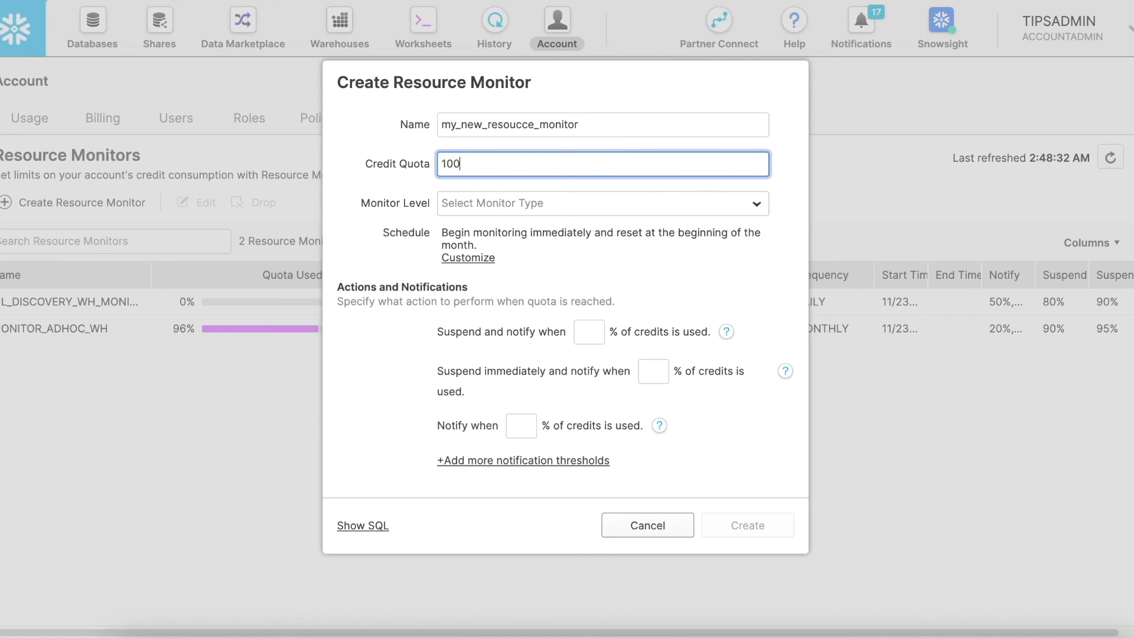
# Set the resource monitor's level to WAREHOUSE and assign ADHOC_WH_2NODE as the monitored warehouse.
pyautogui.click(641, 208)
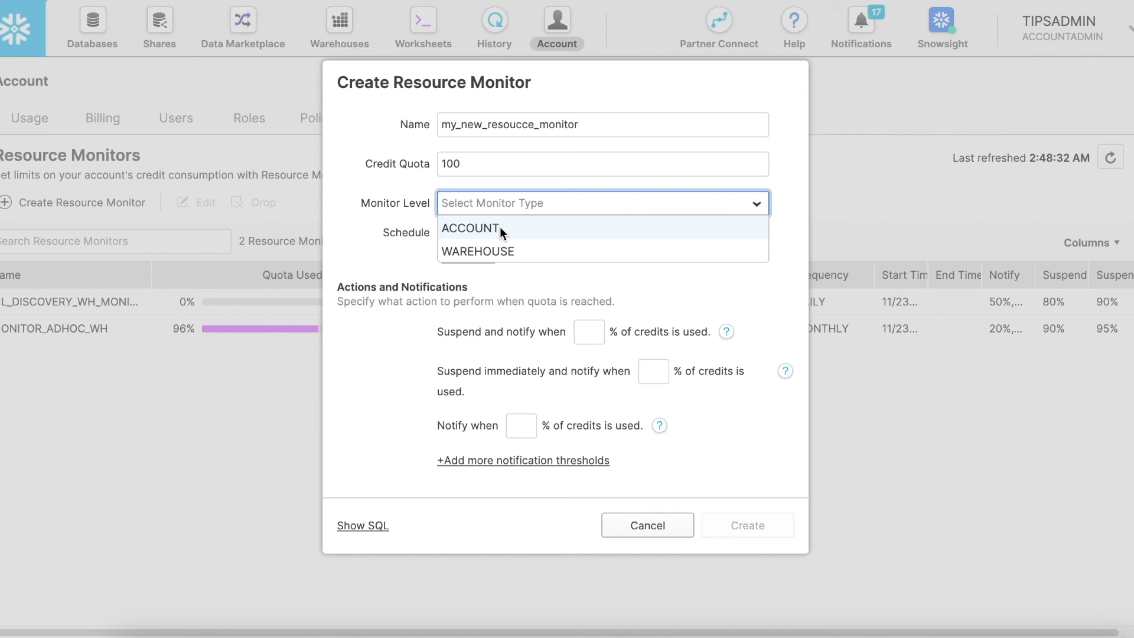
pyautogui.click(499, 252)
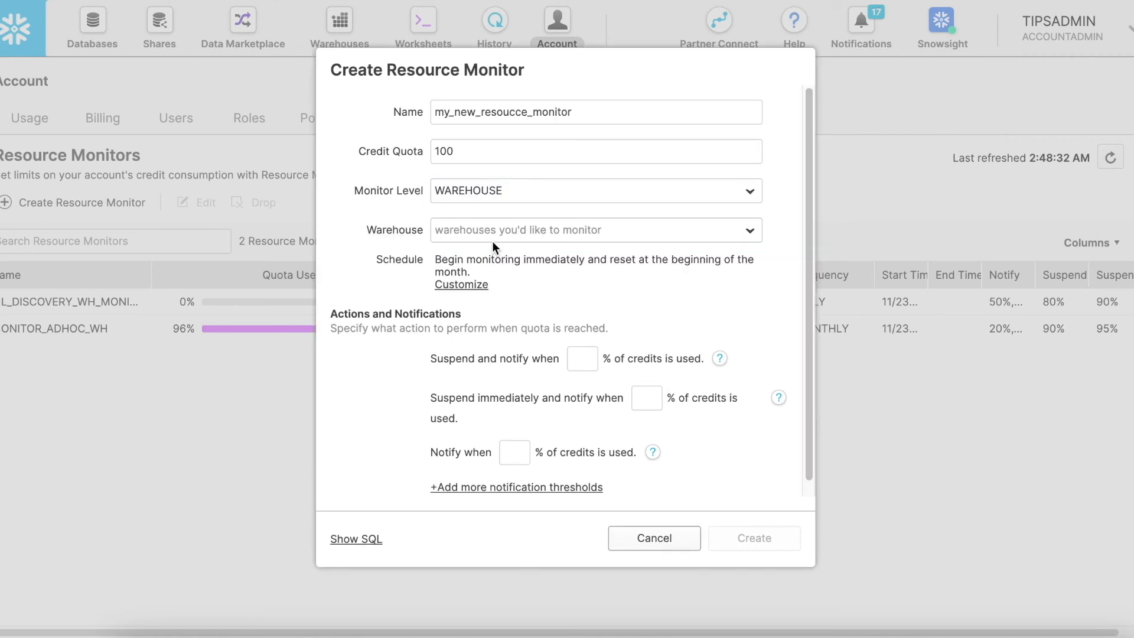
pyautogui.click(488, 232)
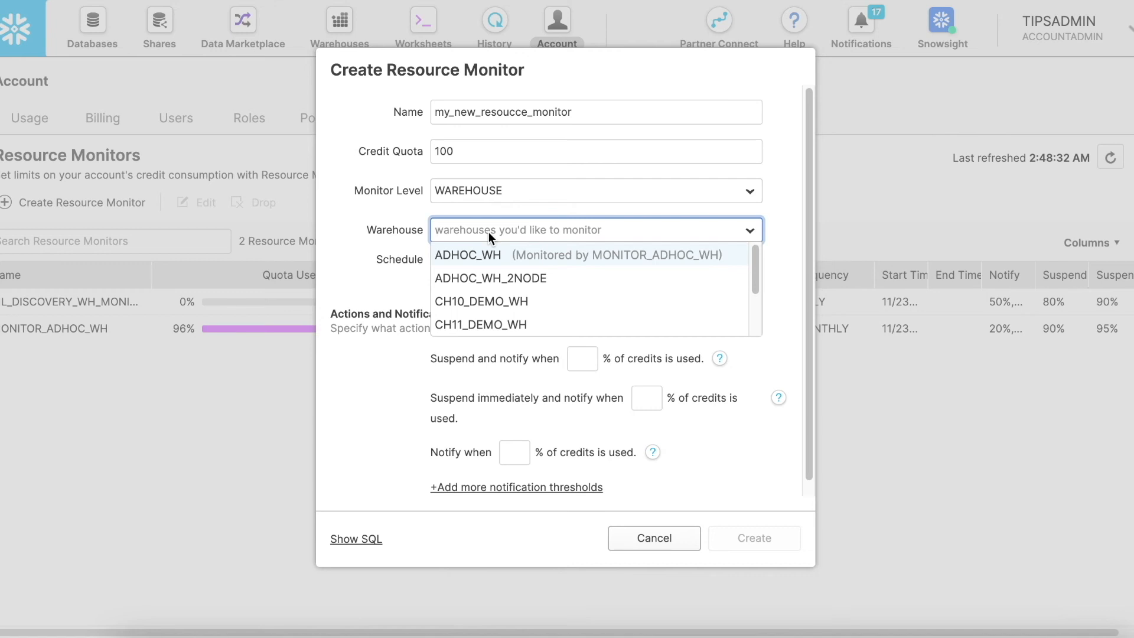
pyautogui.click(474, 278)
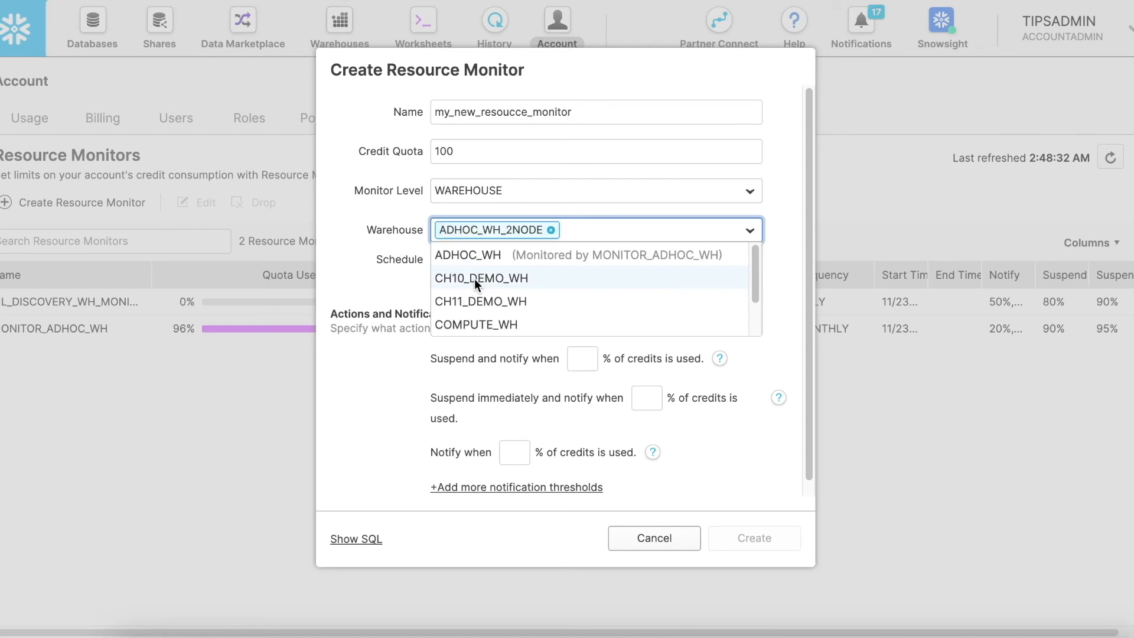
pyautogui.click(785, 290)
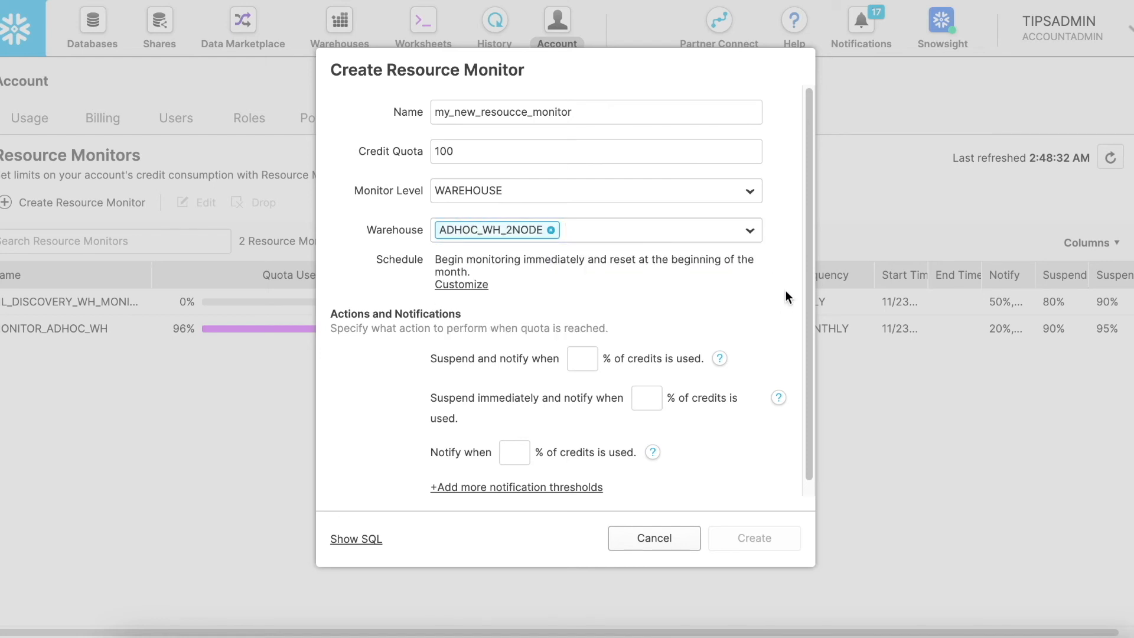
# Customize the monitor's schedule to start immediately, reset daily and never end, using the Local time zone.
pyautogui.click(469, 286)
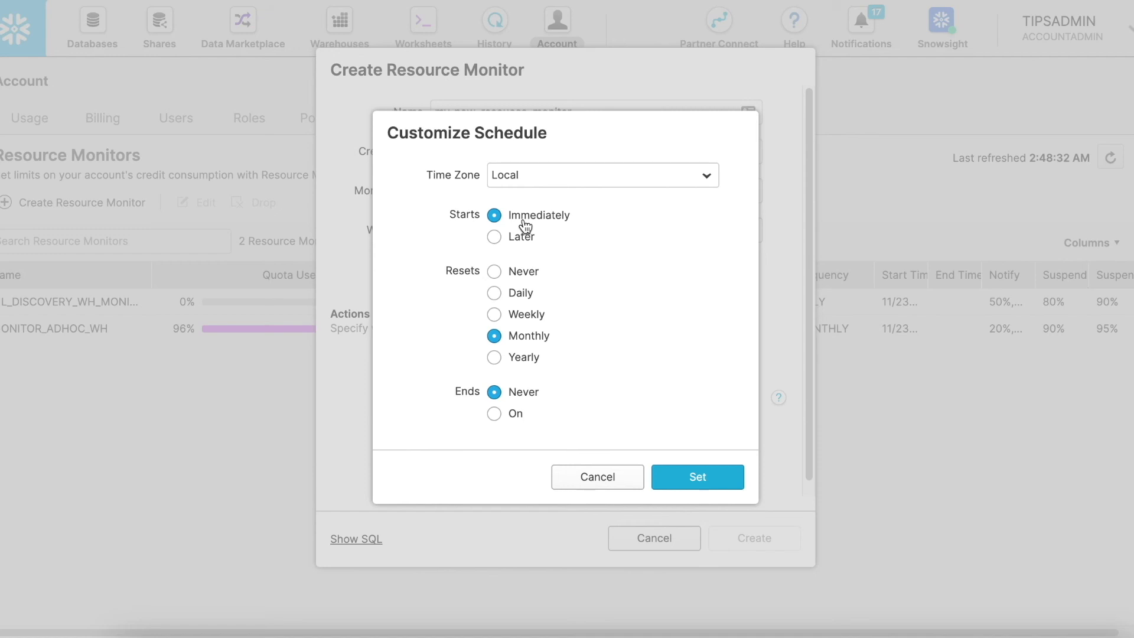
pyautogui.click(494, 236)
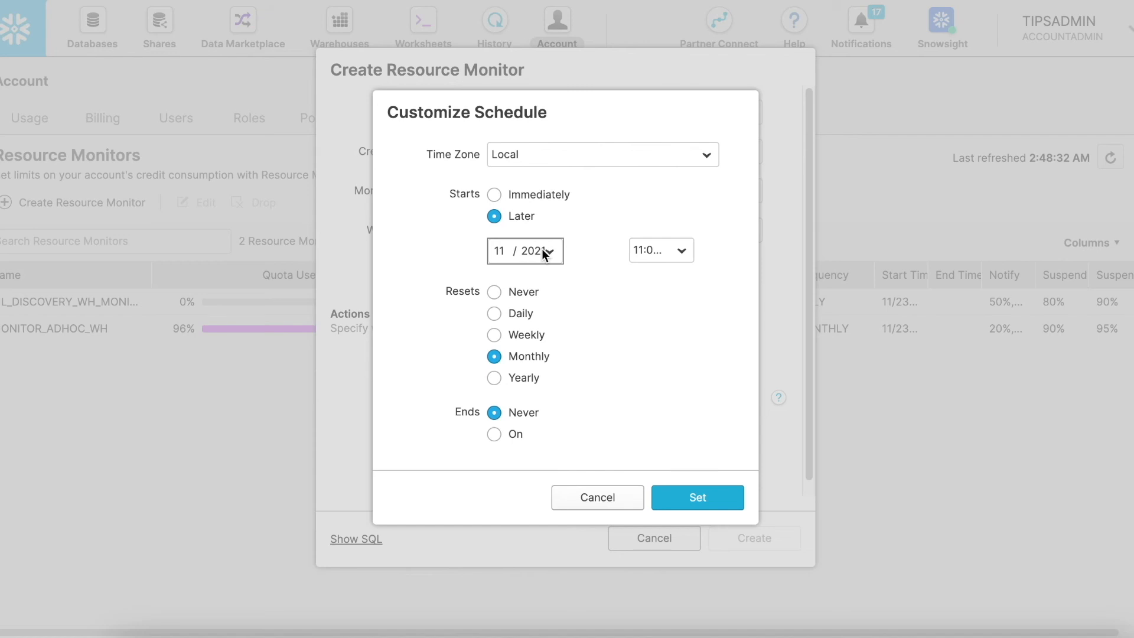
pyautogui.click(496, 196)
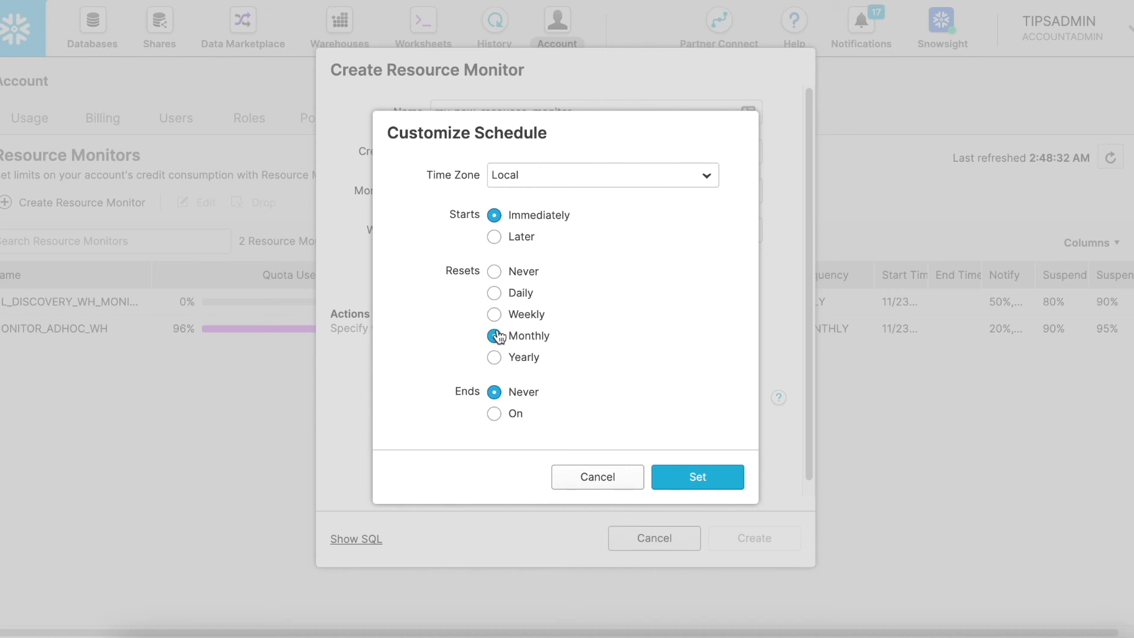
pyautogui.click(495, 293)
pyautogui.click(495, 414)
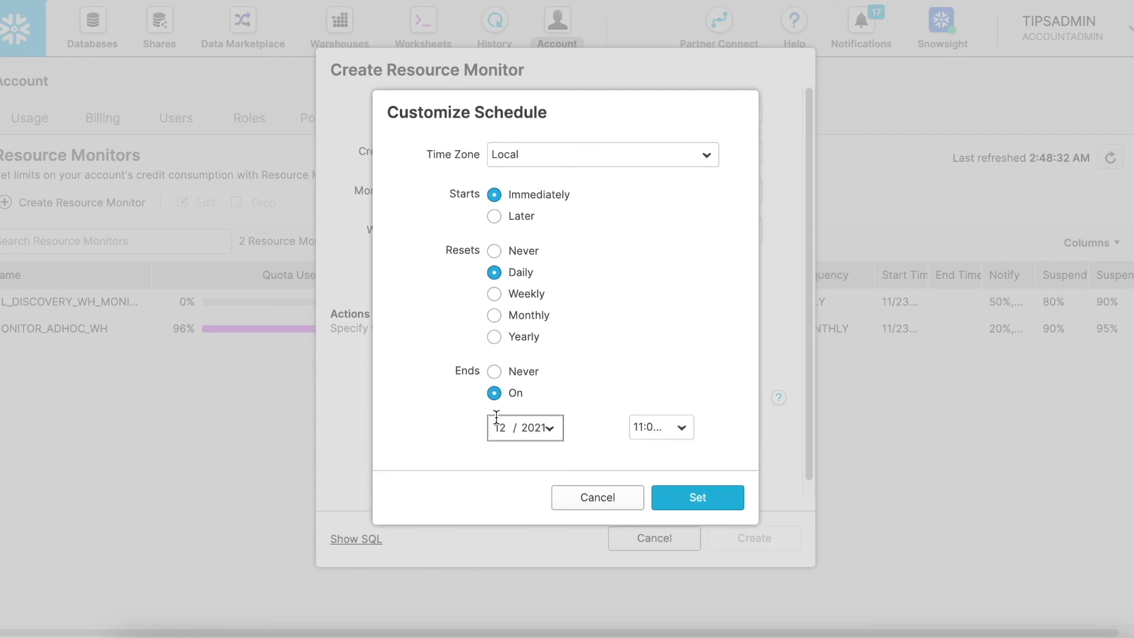
pyautogui.click(495, 373)
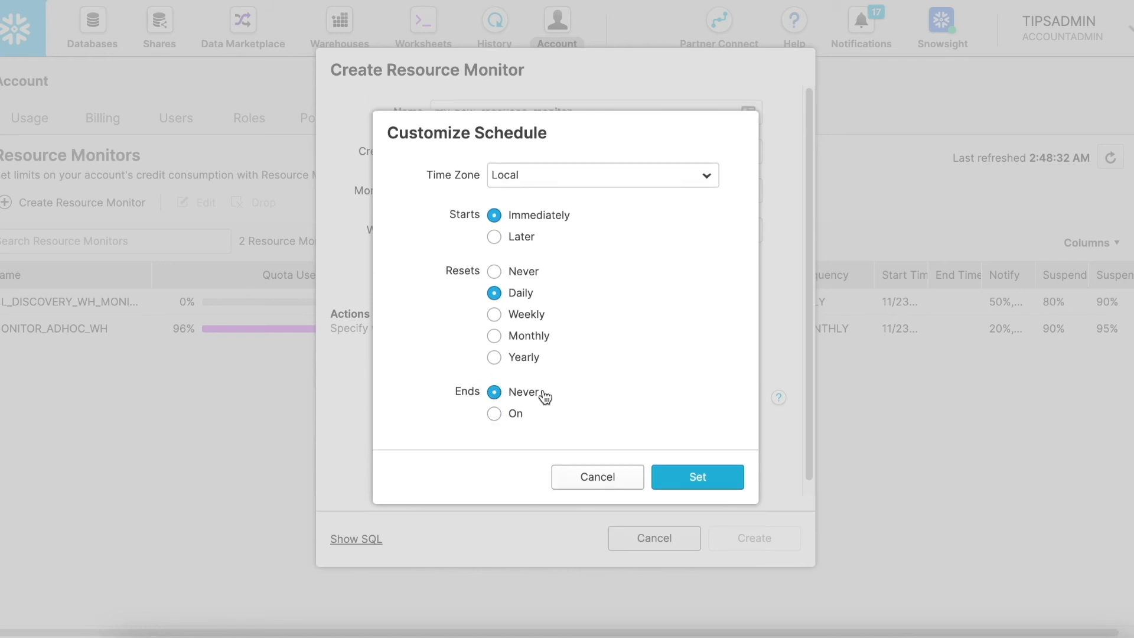
pyautogui.click(710, 175)
pyautogui.click(710, 173)
pyautogui.click(695, 477)
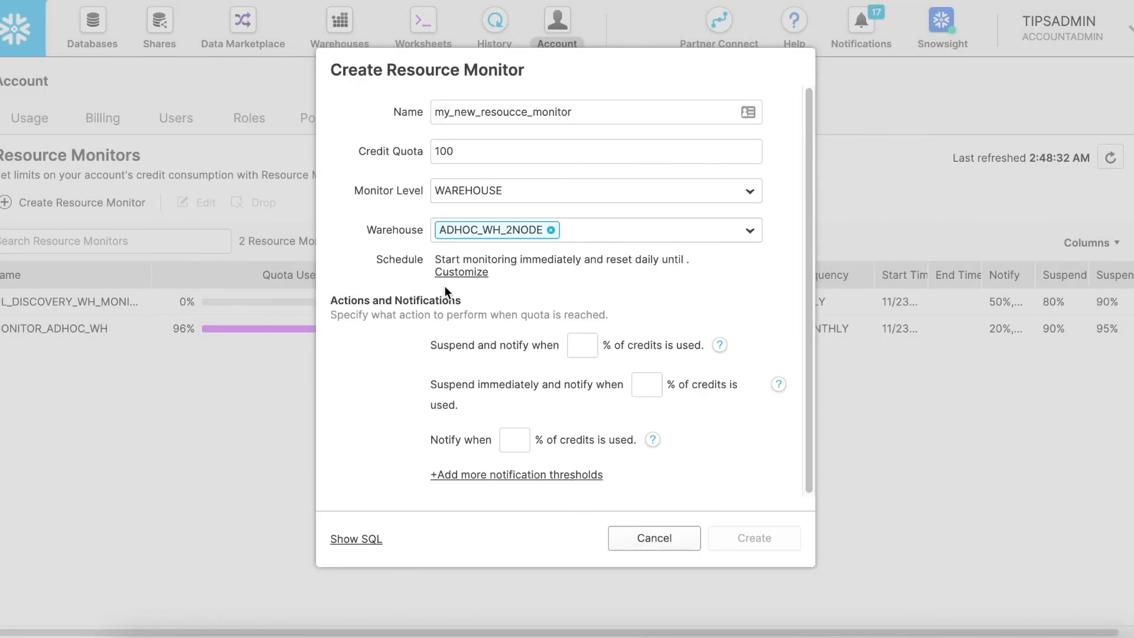
# Set the monitor to suspend and notify at 80% of credits used and to suspend immediately and notify at 90%.
pyautogui.click(583, 346)
pyautogui.write('80')
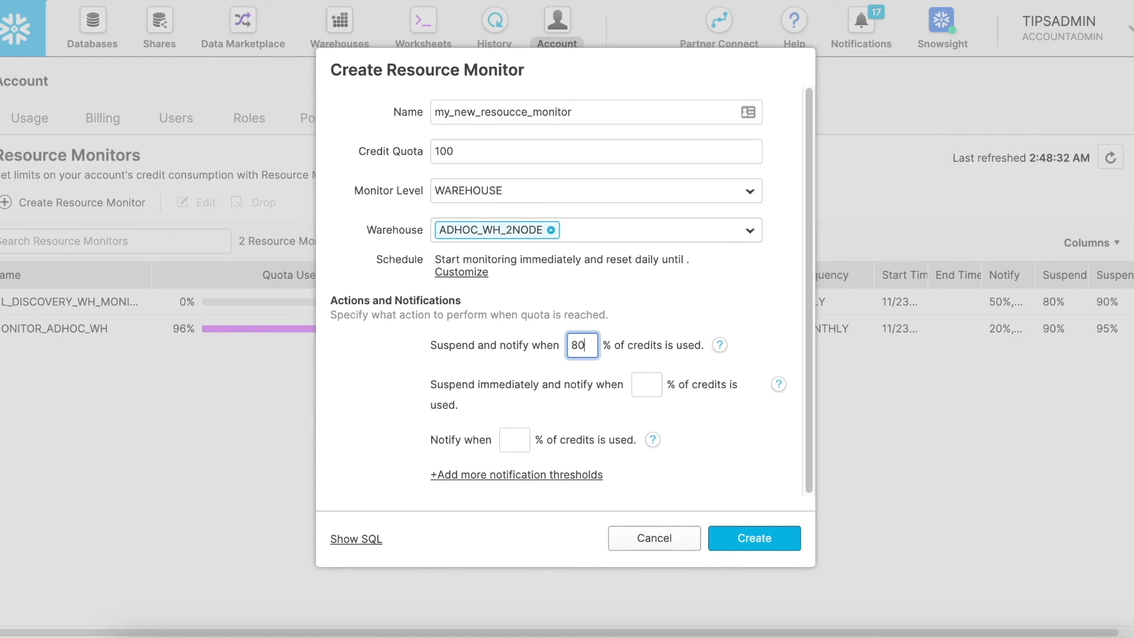
pyautogui.click(651, 390)
pyautogui.write('90')
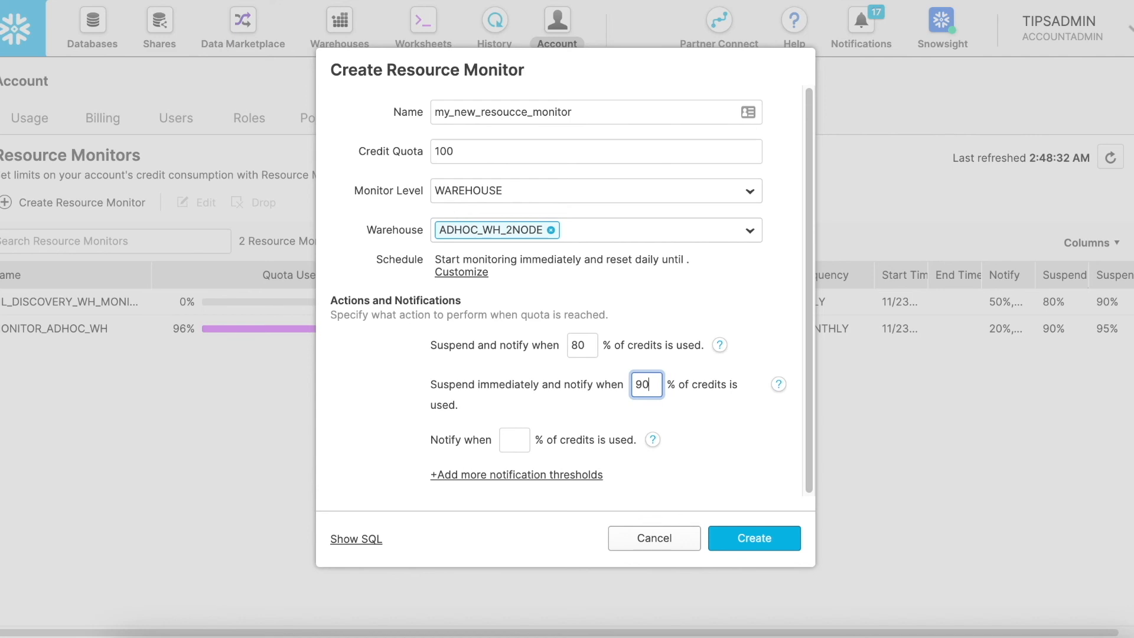
# Add notify-only thresholds at 50%, 60% and 70% of credits used and show the monitor's SQL.
pyautogui.click(516, 443)
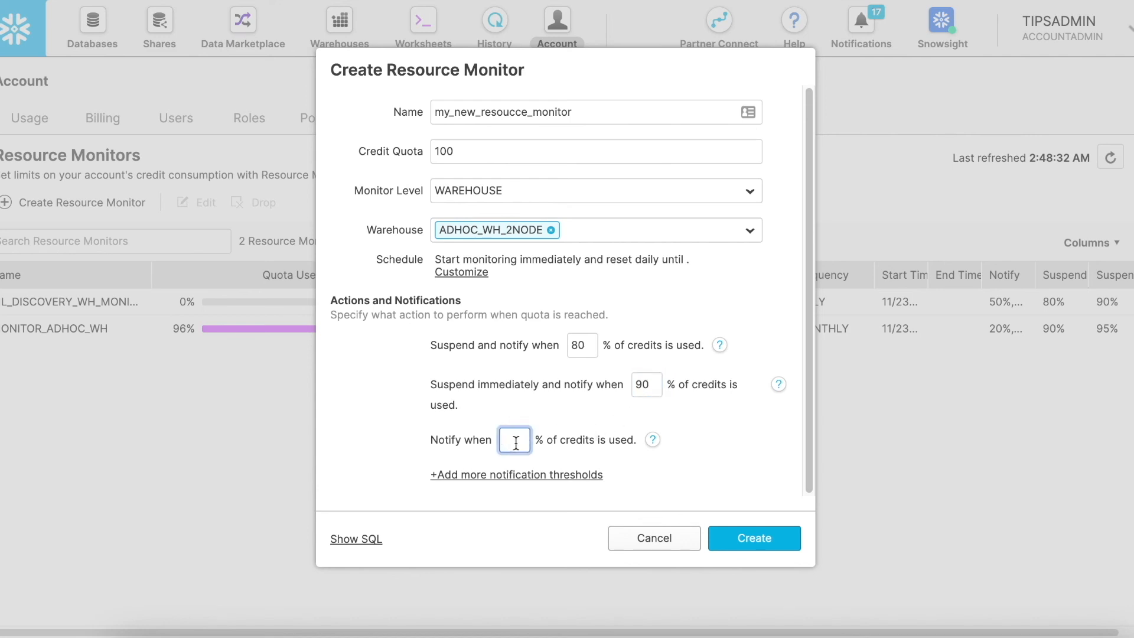
pyautogui.write('50')
pyautogui.click(513, 476)
pyautogui.write('60')
pyautogui.click(514, 488)
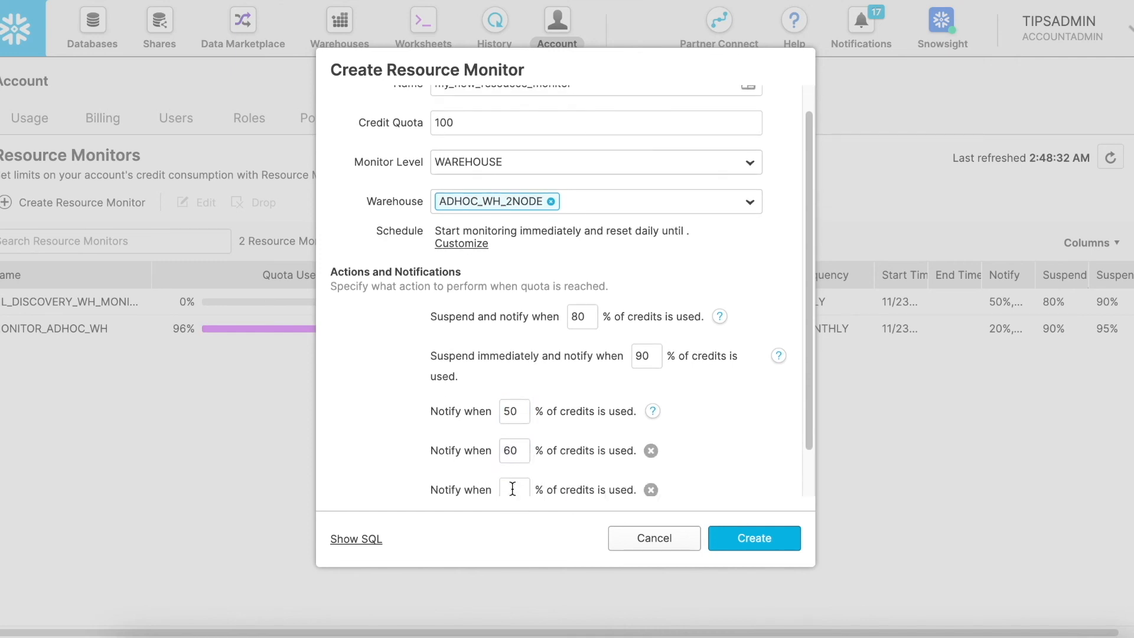
pyautogui.write('70')
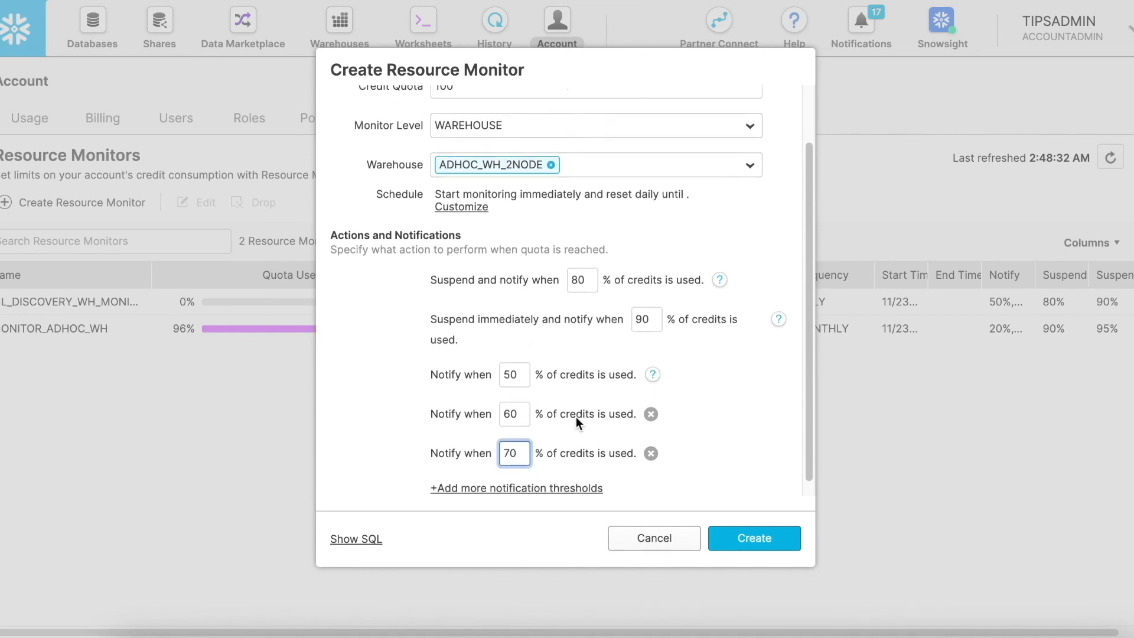
pyautogui.click(357, 539)
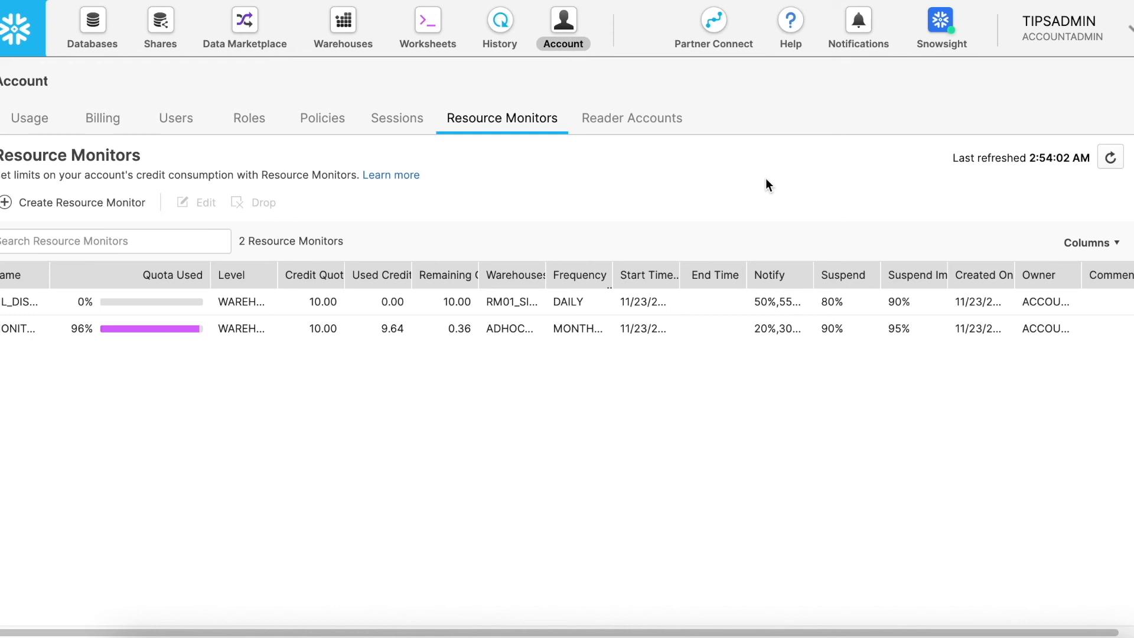
# Review the resource monitor notifications and dismiss several ML_DISCOVERY_WH_MONITOR alerts, starting with the 7:02 PM one from 11/24/2021.
pyautogui.click(860, 22)
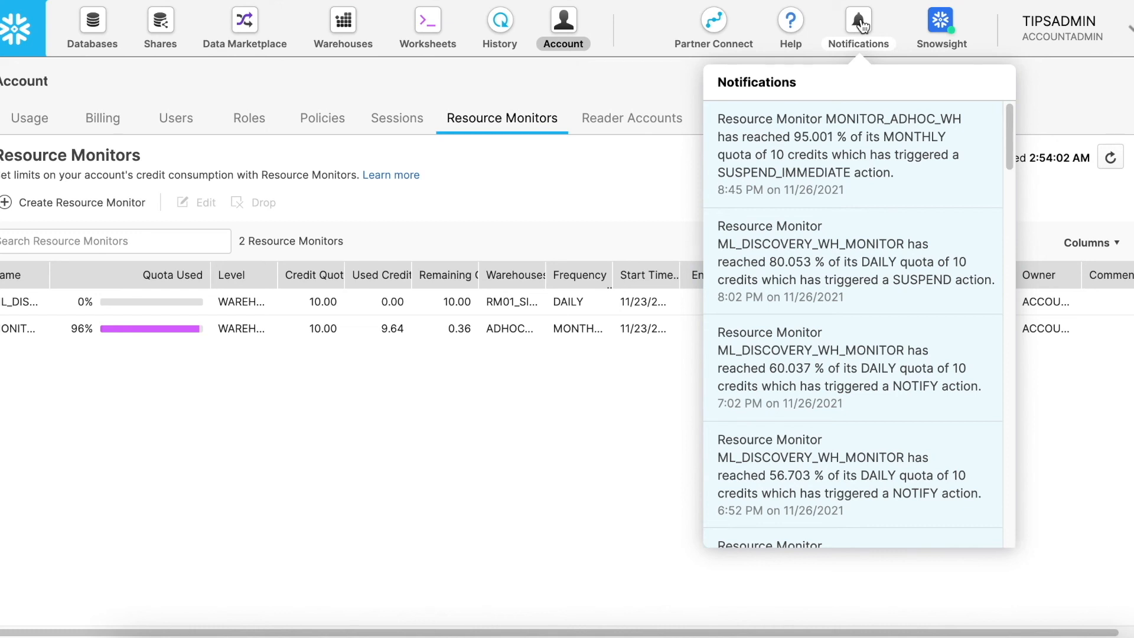
pyautogui.scroll(-10, 828, 247)
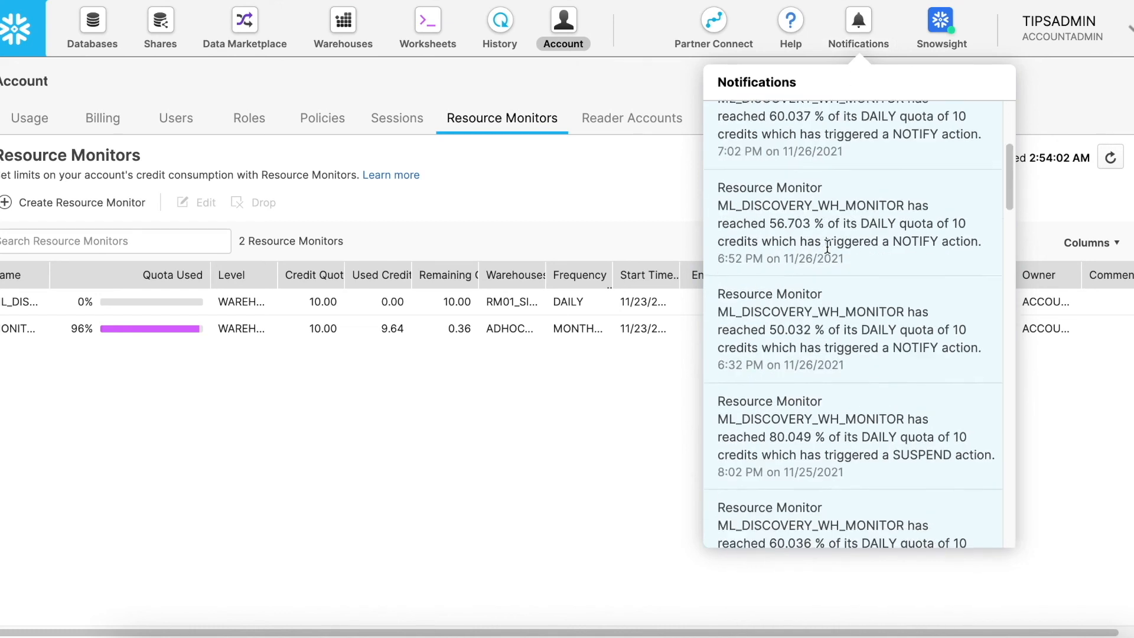
pyautogui.scroll(-5, 828, 246)
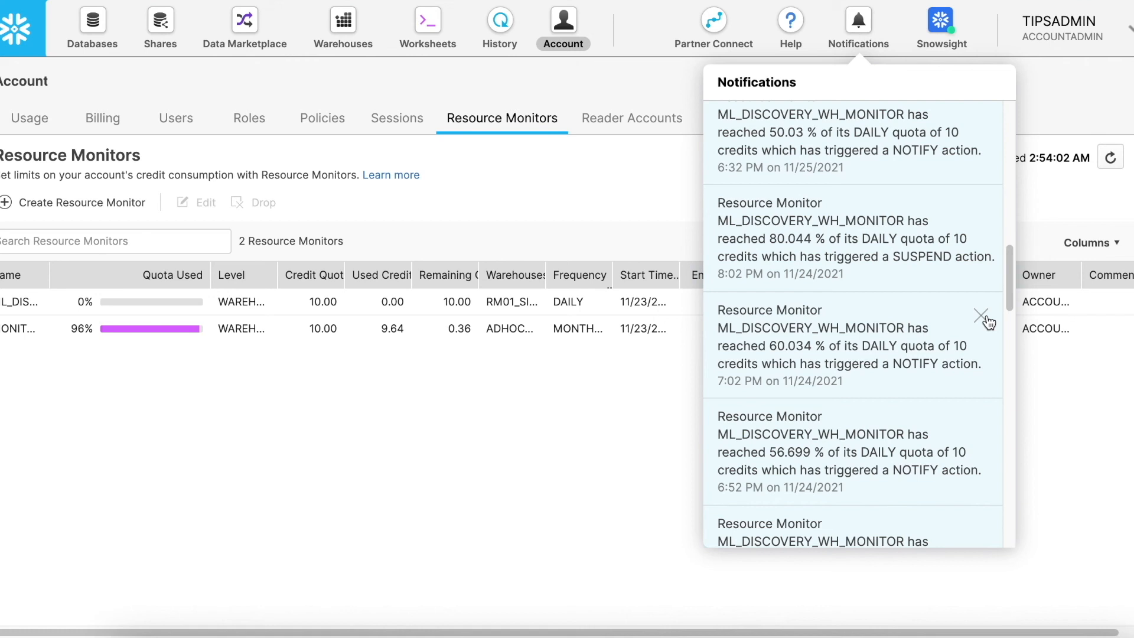
pyautogui.click(981, 319)
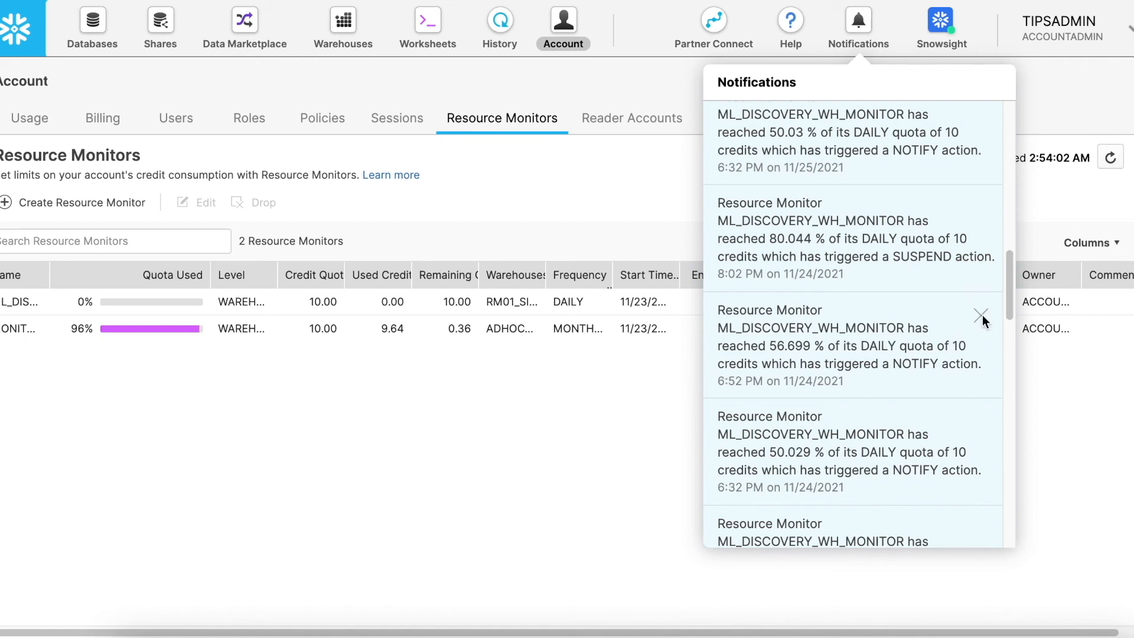
pyautogui.click(982, 318)
pyautogui.click(981, 317)
pyautogui.click(980, 318)
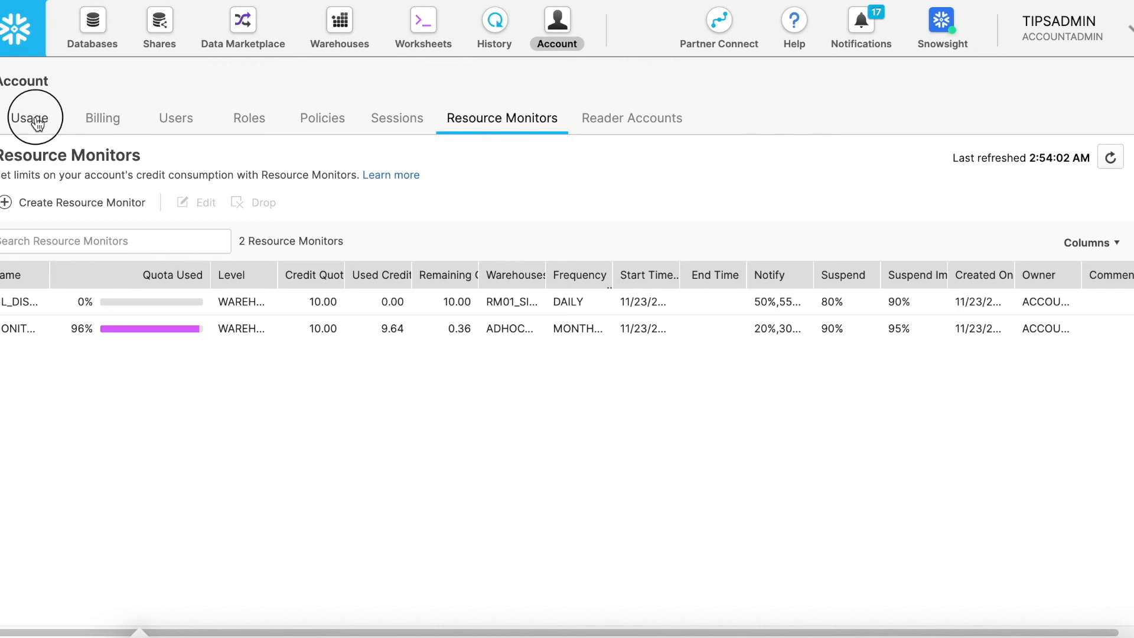
# Examine the account's October 2021 credit usage by warehouse and by day.
pyautogui.click(35, 121)
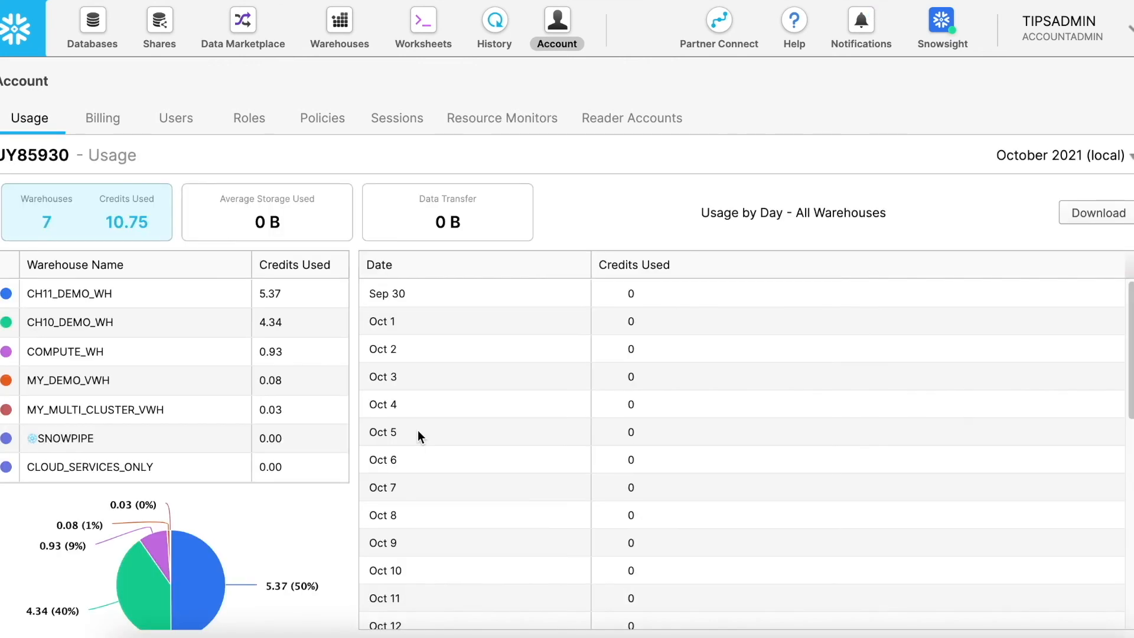
pyautogui.scroll(-10, 418, 432)
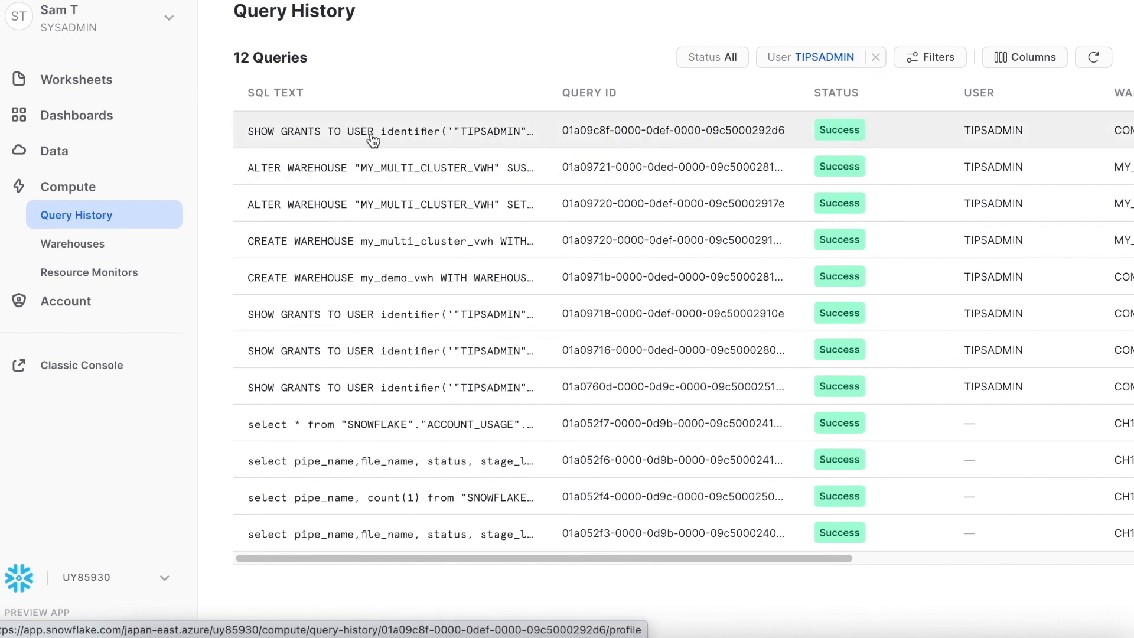
# Filter the query history to show only queries with the Successful status.
pyautogui.moveTo(370, 140)
pyautogui.click(730, 58)
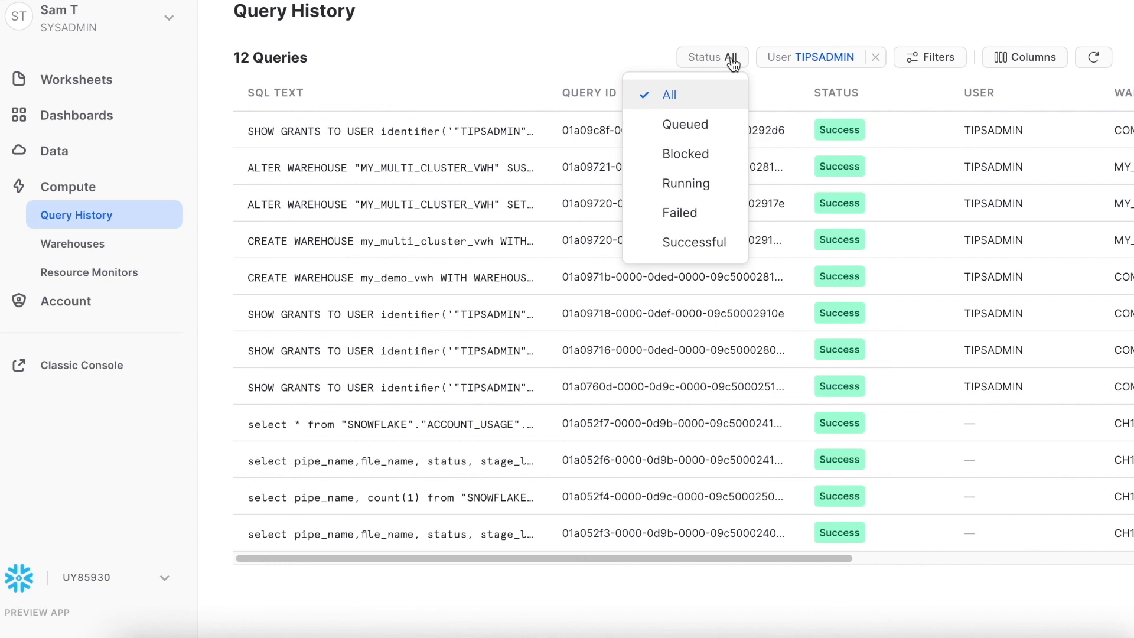
pyautogui.click(686, 241)
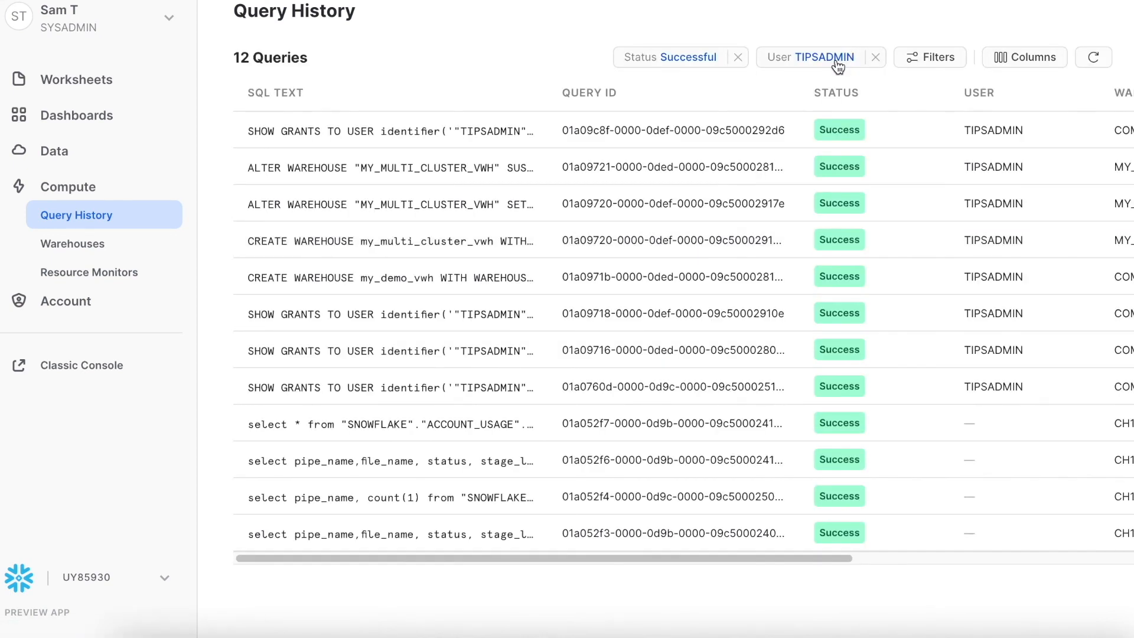
# Explore the additional query history filters, including Query ID and Warehouse, and check which columns can be displayed.
pyautogui.click(949, 59)
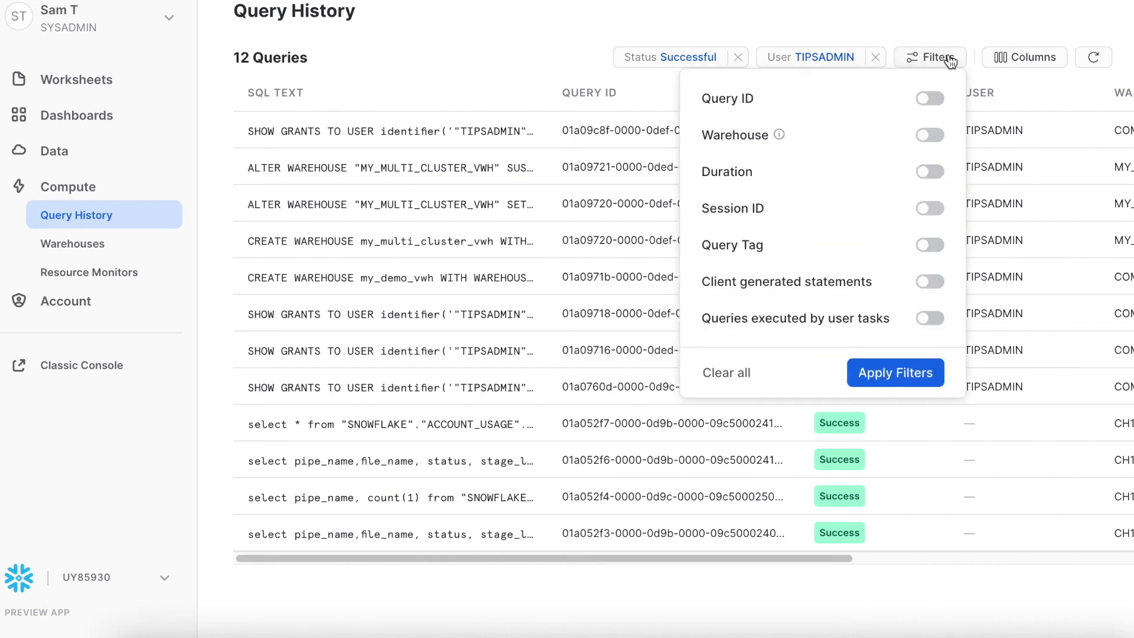
pyautogui.click(940, 99)
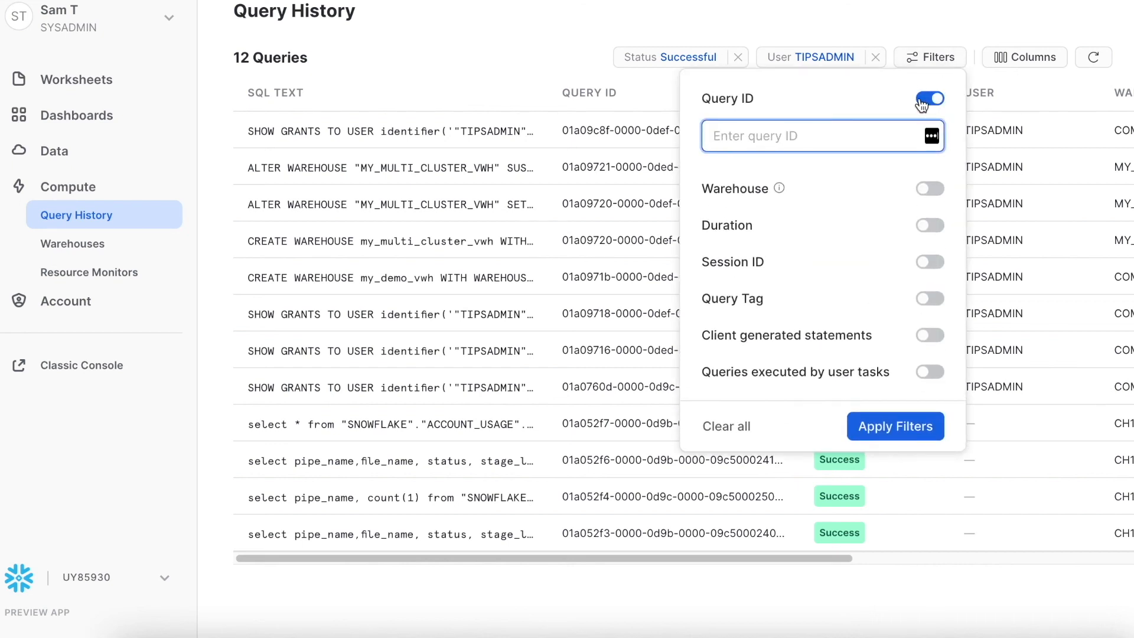
pyautogui.click(933, 99)
pyautogui.click(933, 142)
pyautogui.click(932, 177)
pyautogui.click(931, 178)
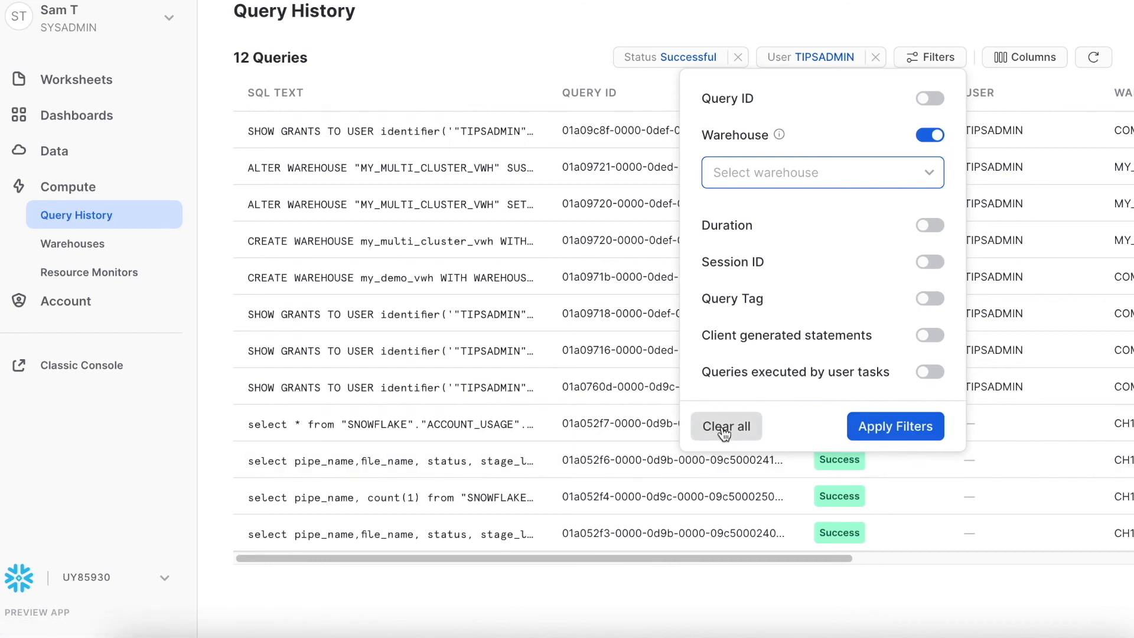
pyautogui.click(1031, 64)
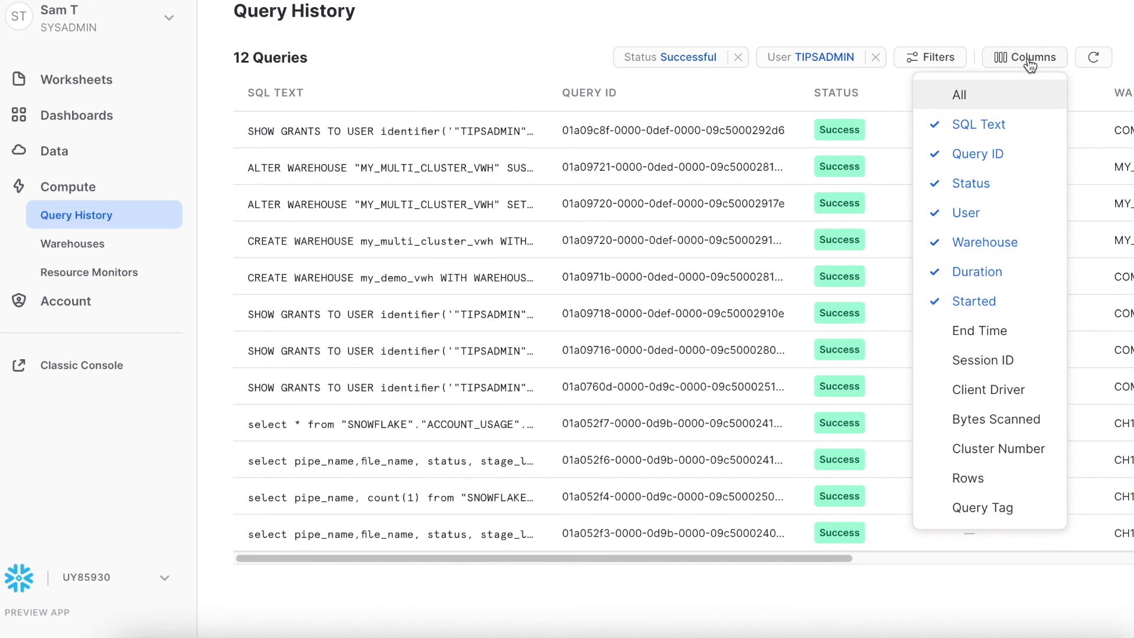
# Open the profile of the last listed query, which selects from COPY_HISTORY, and inspect its SecureView node and full query details.
pyautogui.moveTo(359, 543)
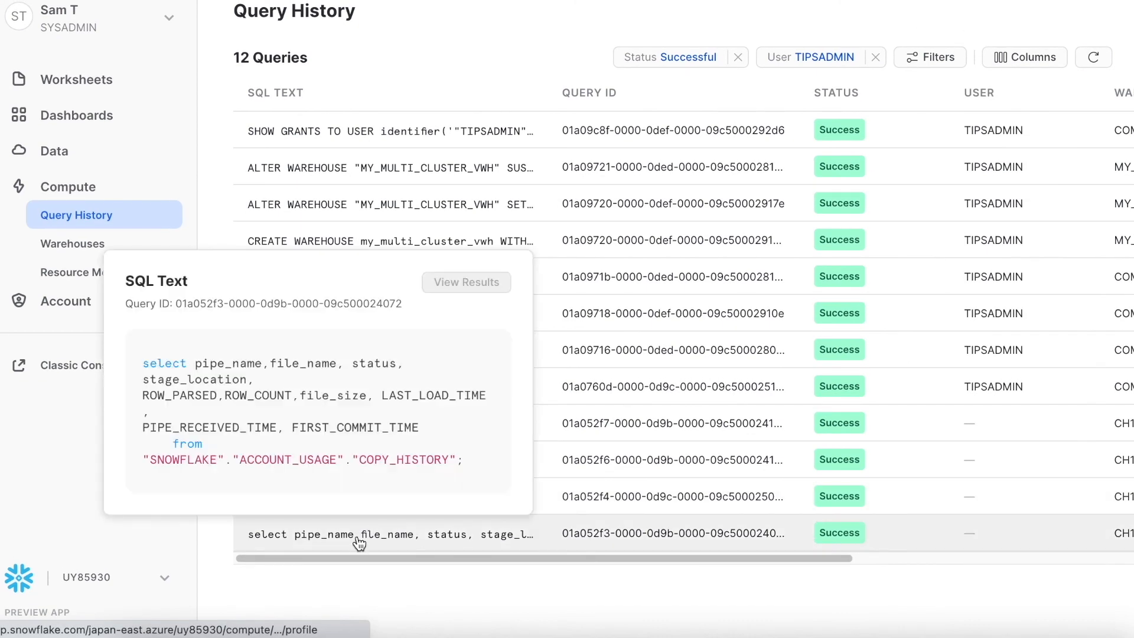
pyautogui.click(359, 541)
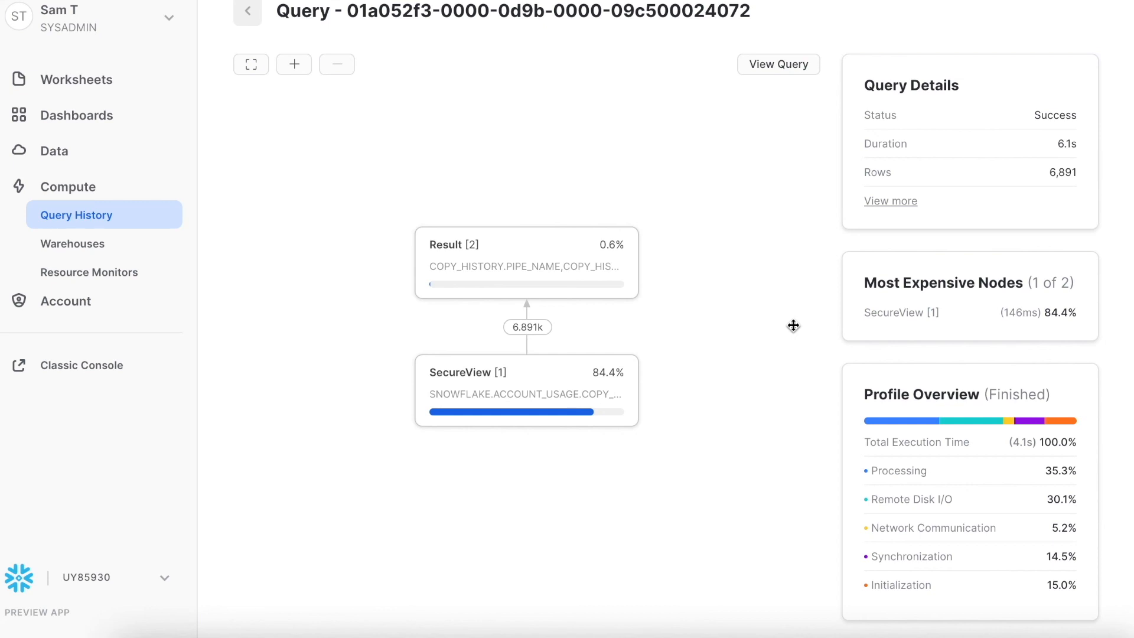
pyautogui.click(1038, 308)
pyautogui.scroll(-3, 1039, 308)
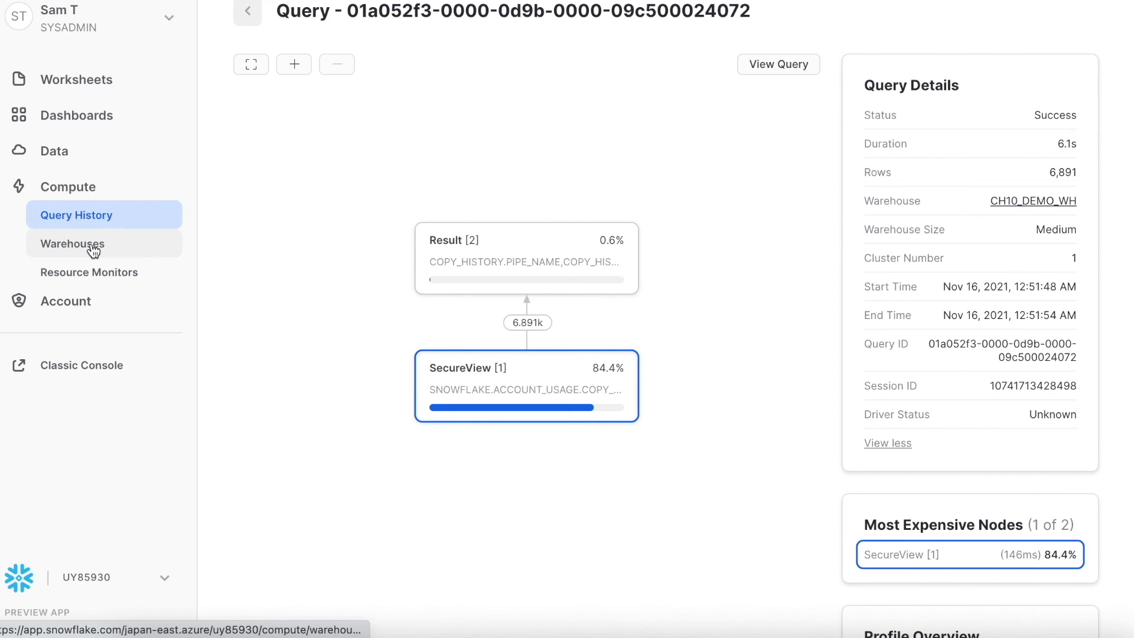
# Open the list of warehouses and check its name search, status filter and size filter options.
pyautogui.click(94, 252)
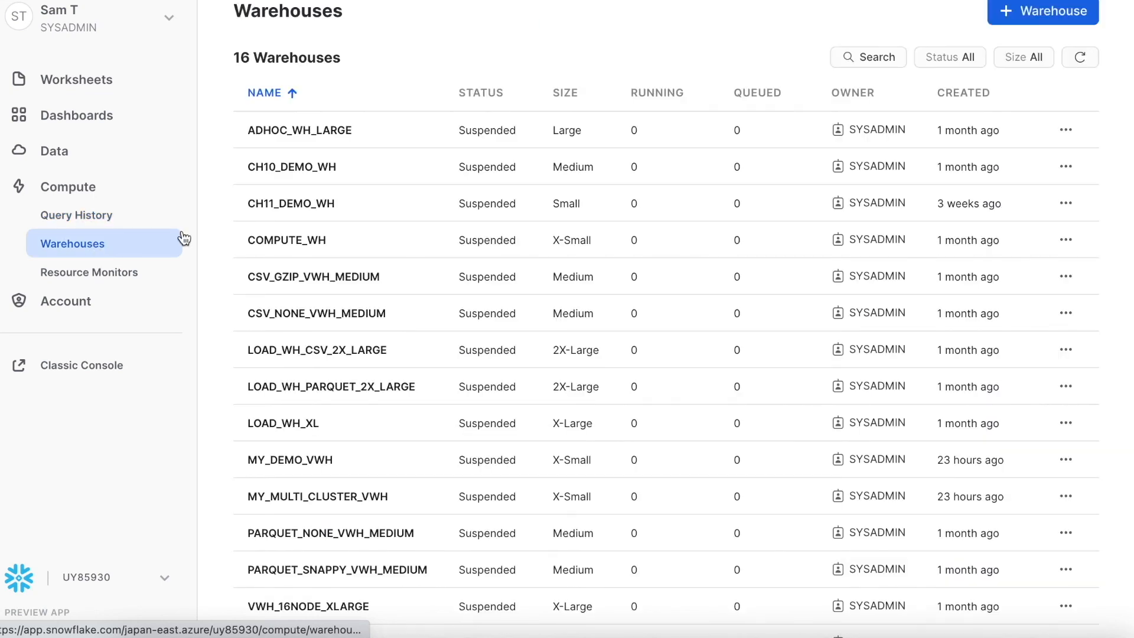
pyautogui.click(878, 58)
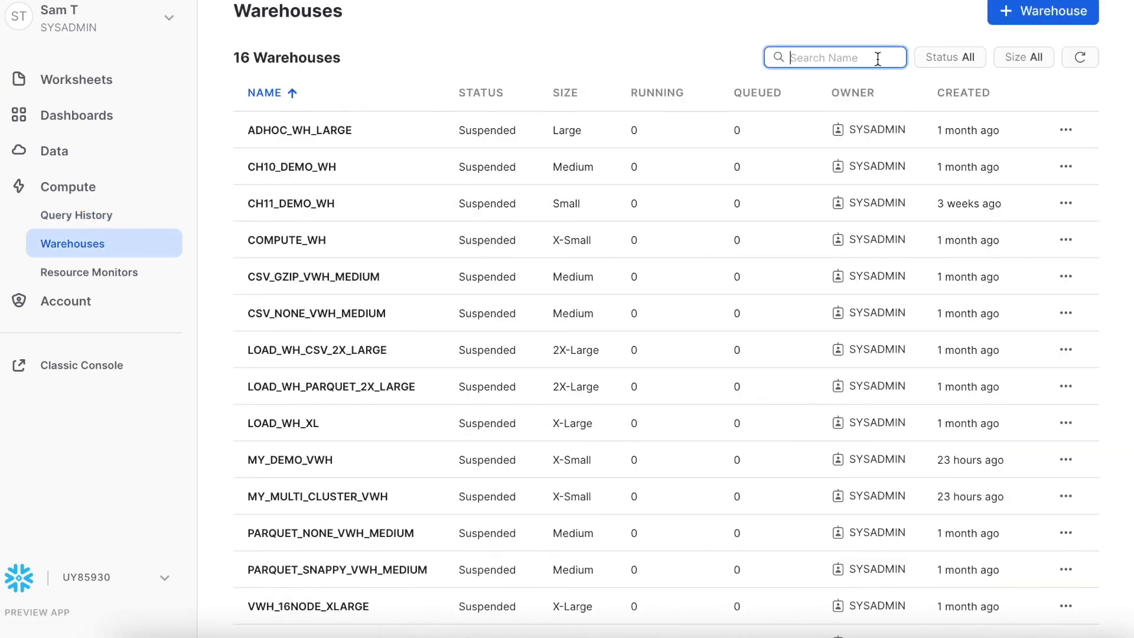
pyautogui.click(963, 59)
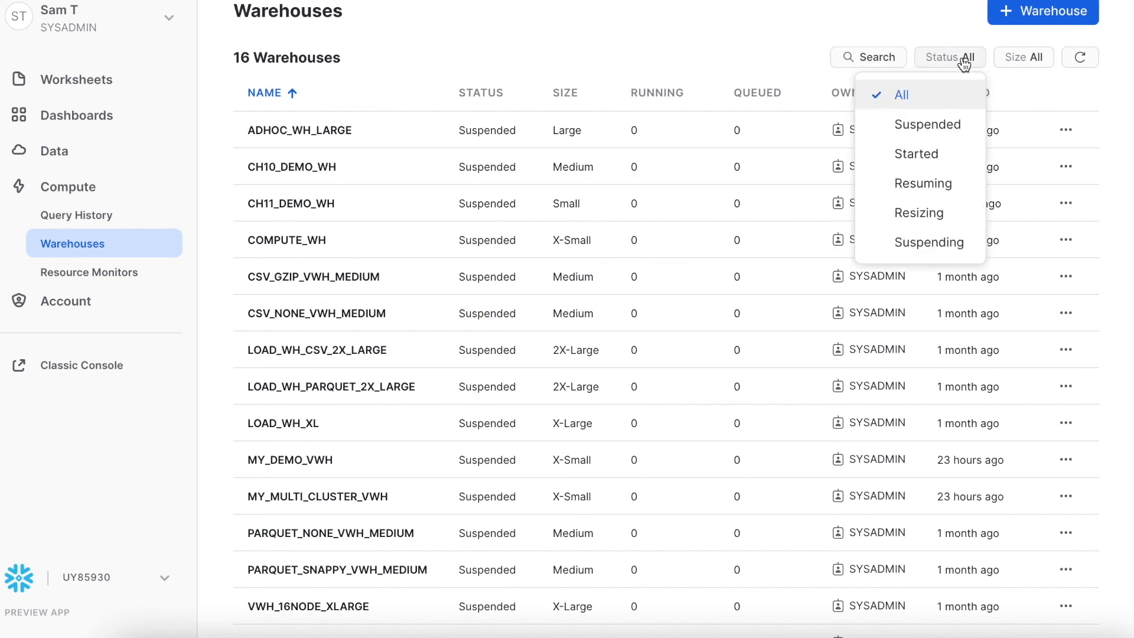
pyautogui.click(1027, 61)
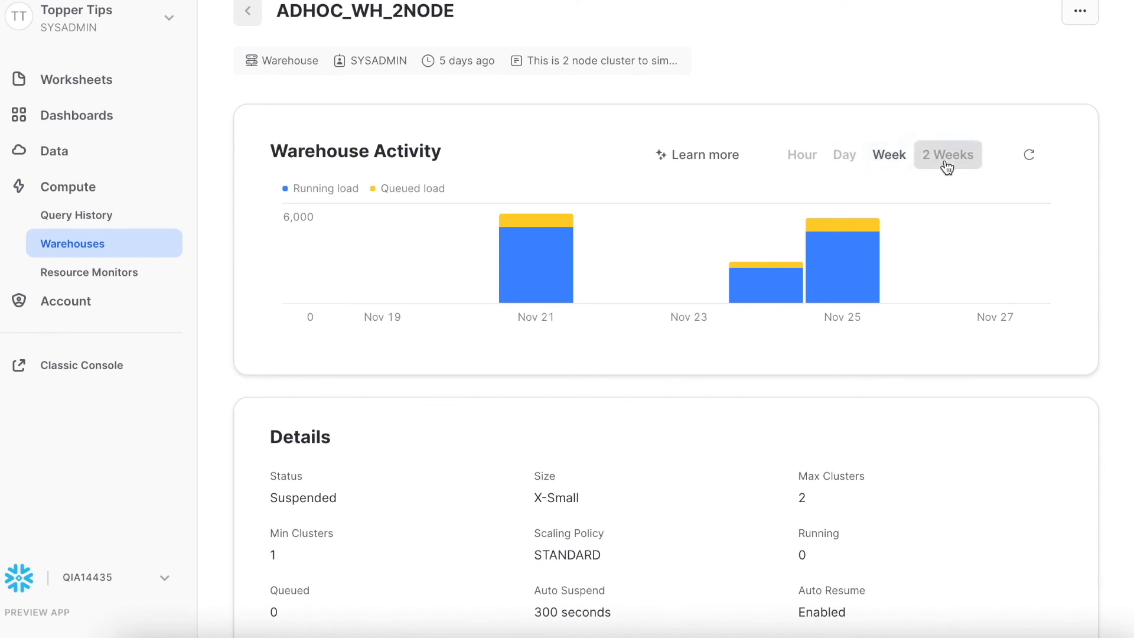
# Review the activity chart and details of ADHOC_WH_2NODE, and check the actions available for ADHOC_WH_LARGE.
pyautogui.scroll(-2, 881, 342)
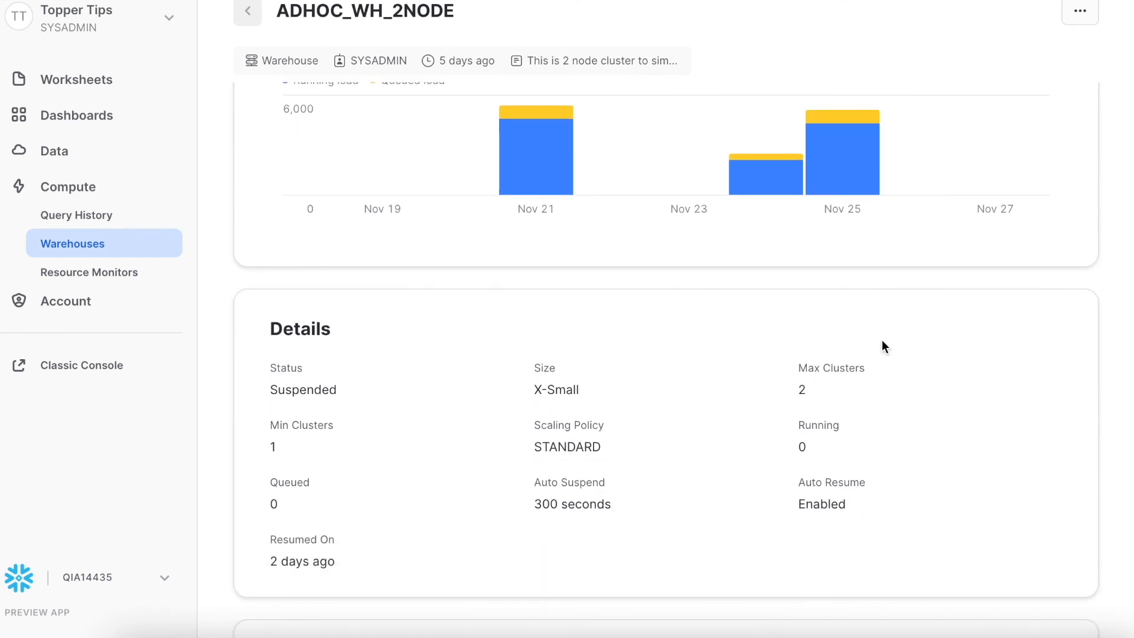
pyautogui.scroll(-3, 882, 341)
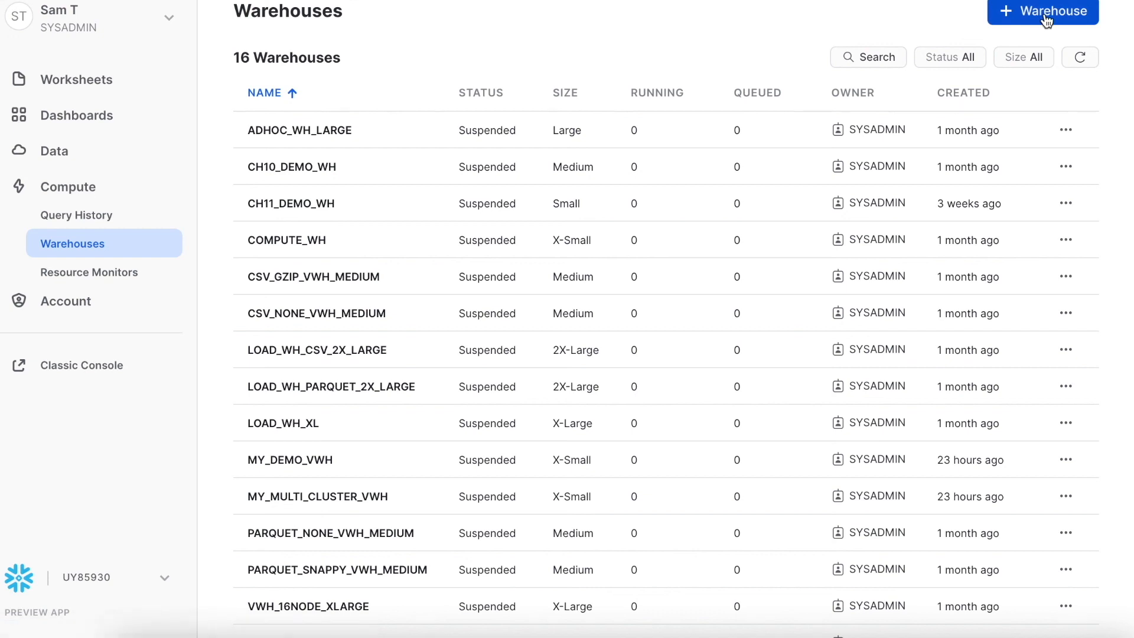
pyautogui.click(1067, 132)
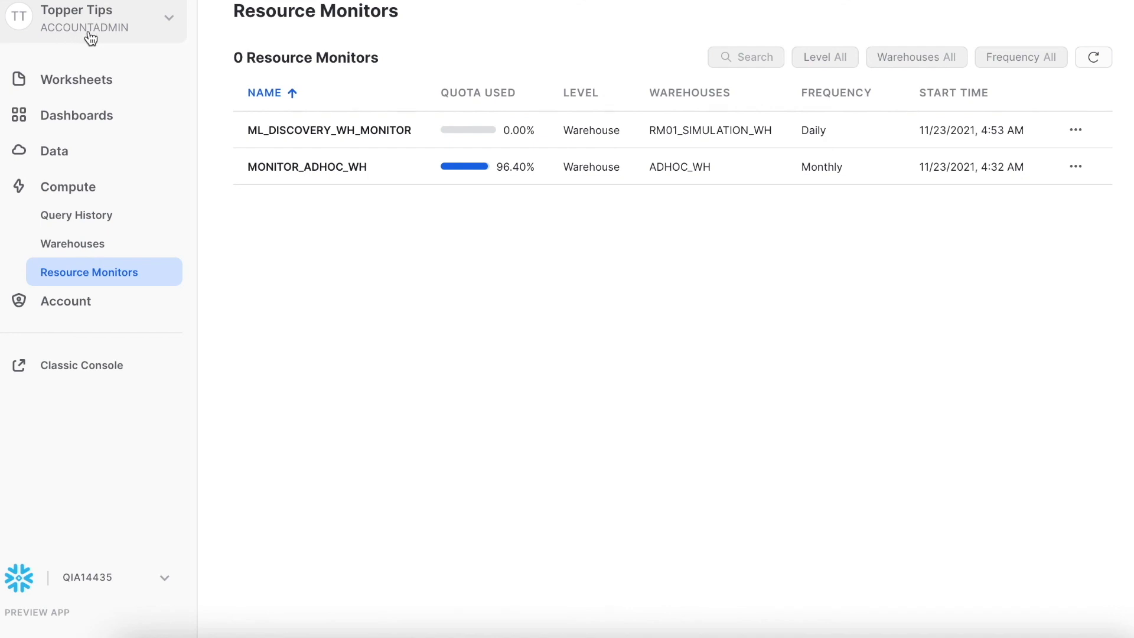
# View the details of the MONITOR_ADHOC_WH resource monitor and open it for editing to examine its quota, schedule and action thresholds.
pyautogui.click(316, 168)
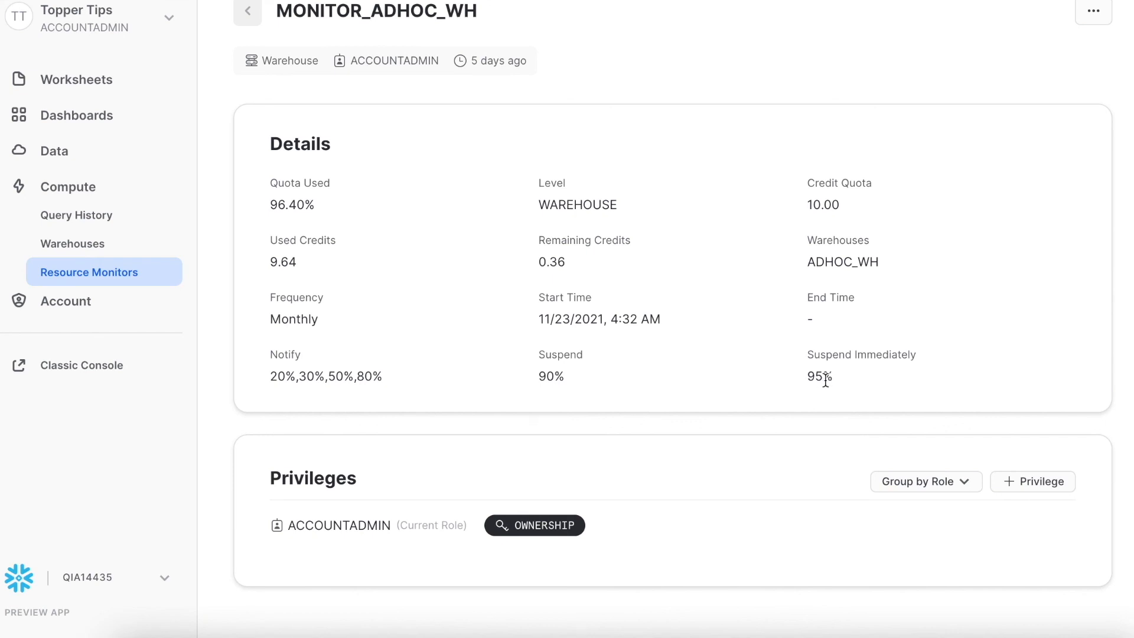
pyautogui.click(1093, 12)
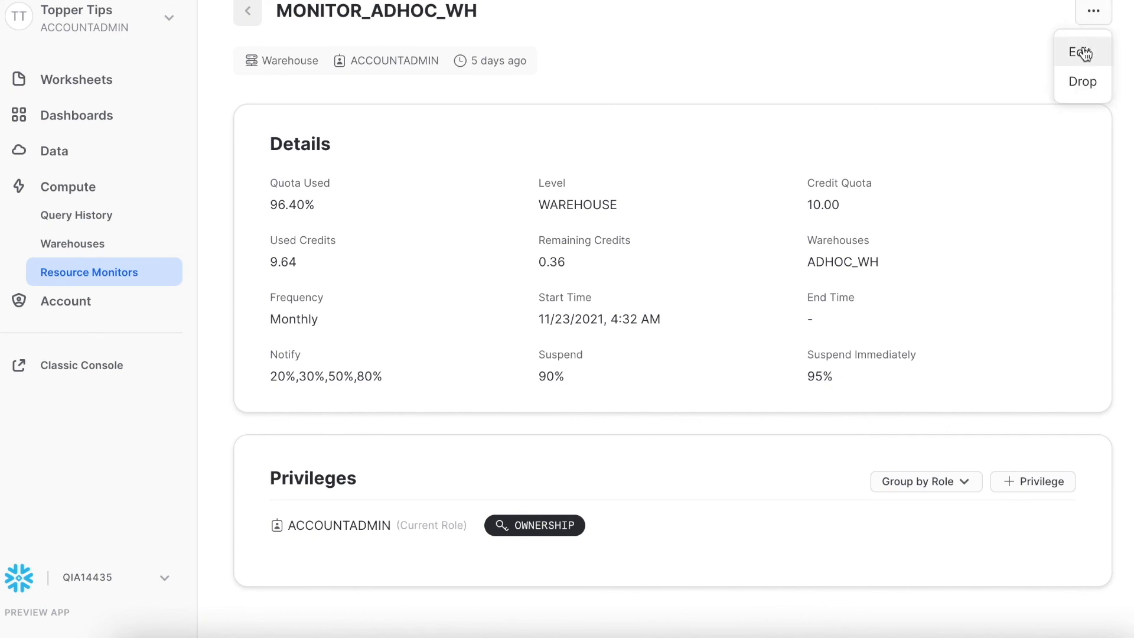
pyautogui.click(1081, 53)
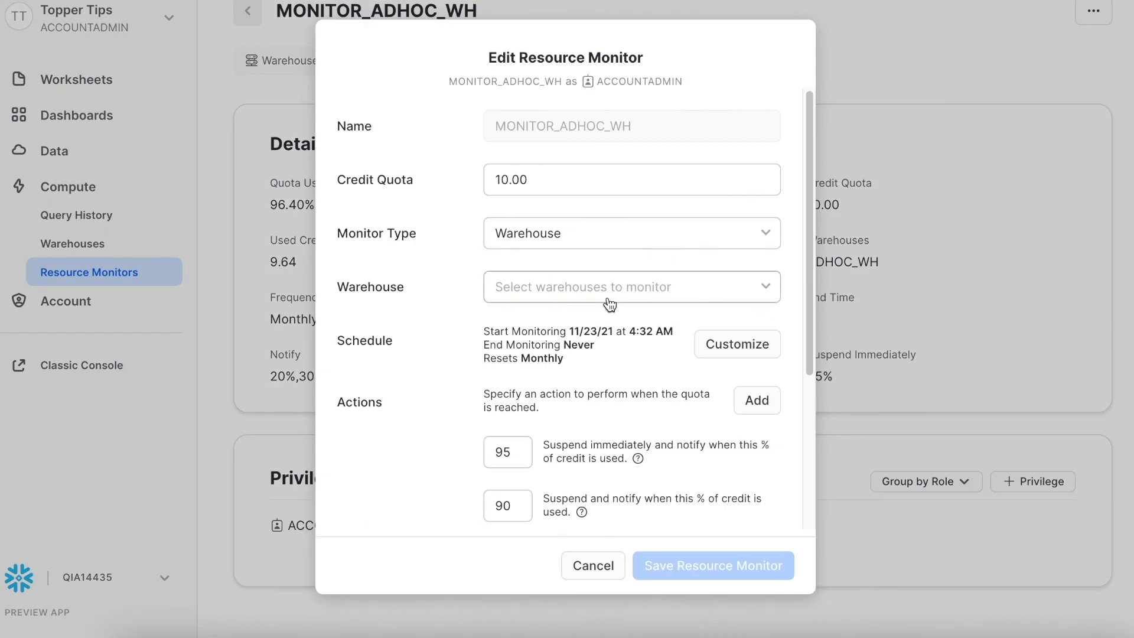
pyautogui.scroll(-4, 620, 386)
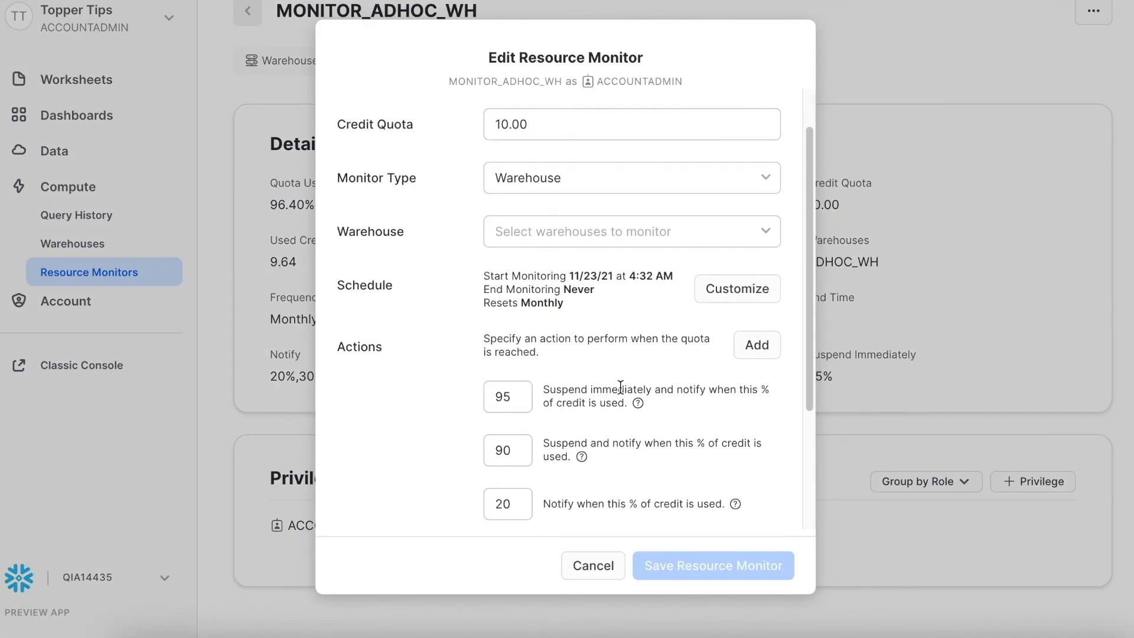